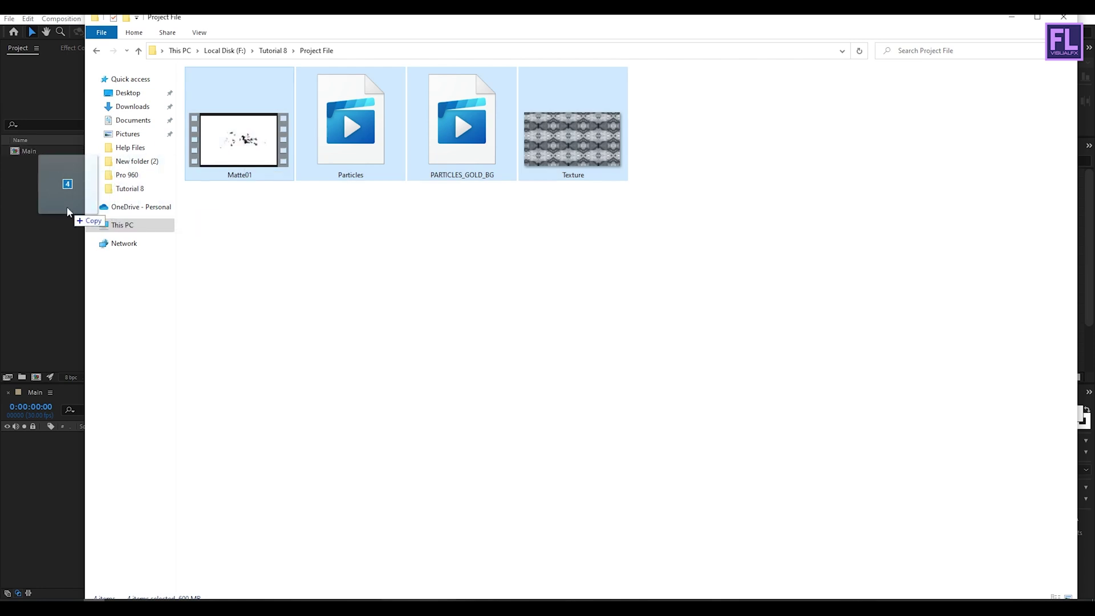
- Import the Matte01, Particles, PARTICLES_GOLD_BG and Texture files into the project
click(80, 228)
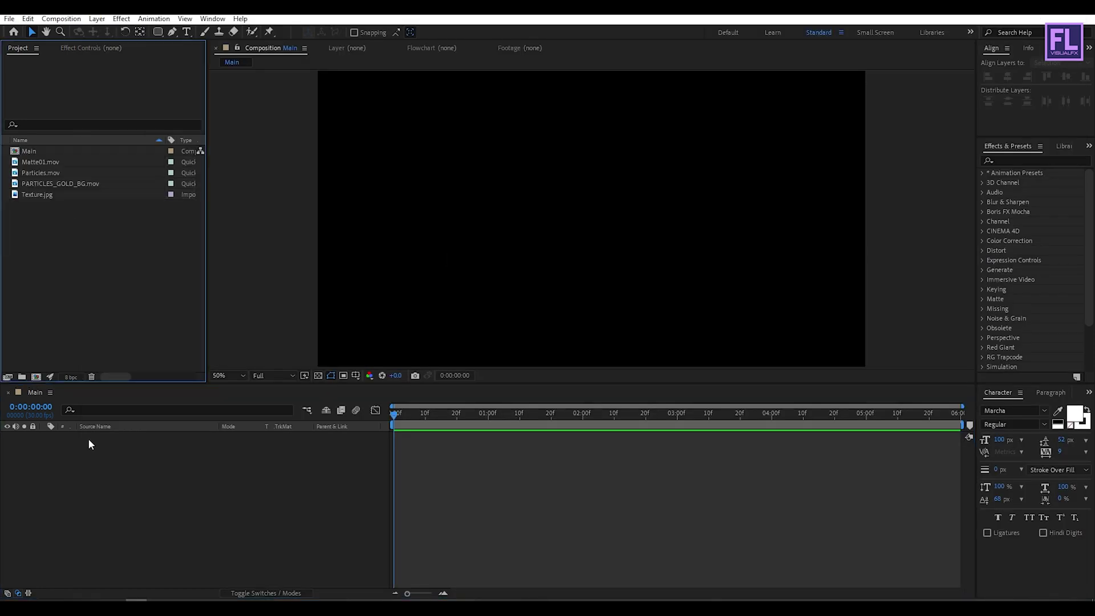
- Create a text layer in the Main composition reading "Cinematic" with "TITLE" on a second line
right_click(122, 491)
mouse_move(140, 361)
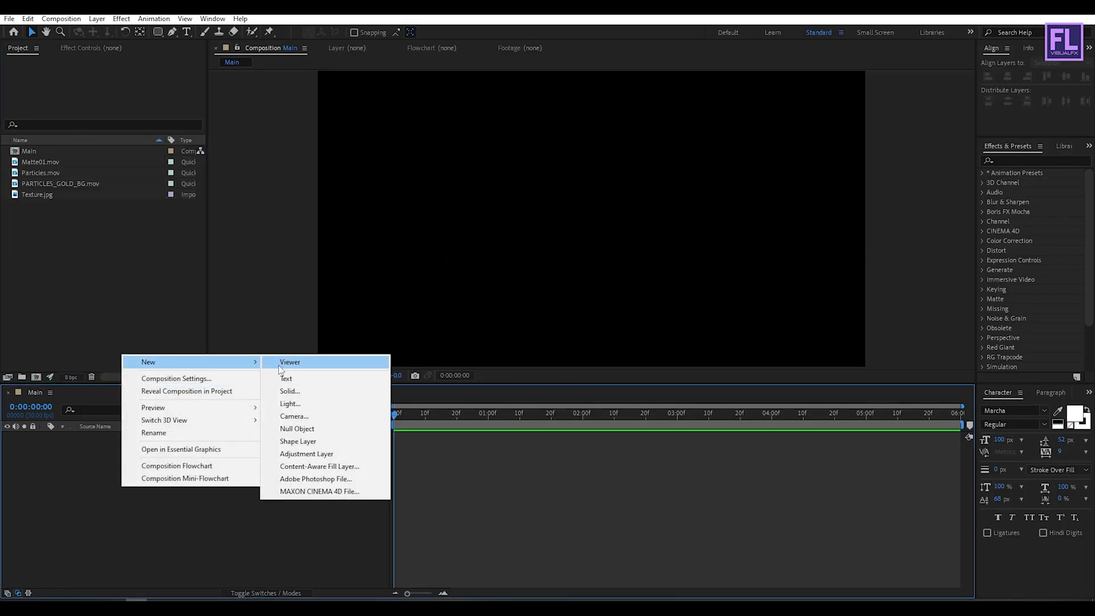
click(302, 379)
text(Cinematic )
text(TITLE)
- Format the word TITLE in Montserrat at 41 px with tracking of 120
key(ctrl+a)
click(1009, 411)
text(Montserrat)
key(Return)
drag(1057, 452, 1083, 452)
click(477, 456)
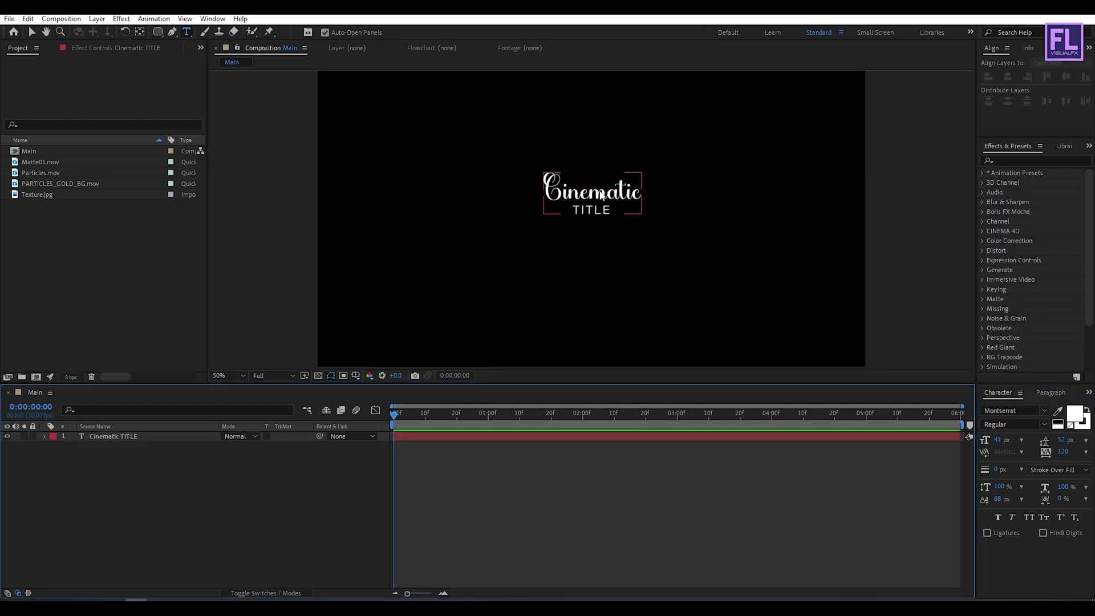
- Enlarge the title to about half the frame width with 43 px leading, and centre it horizontally in the composition
key(v)
drag(642, 173, 741, 161)
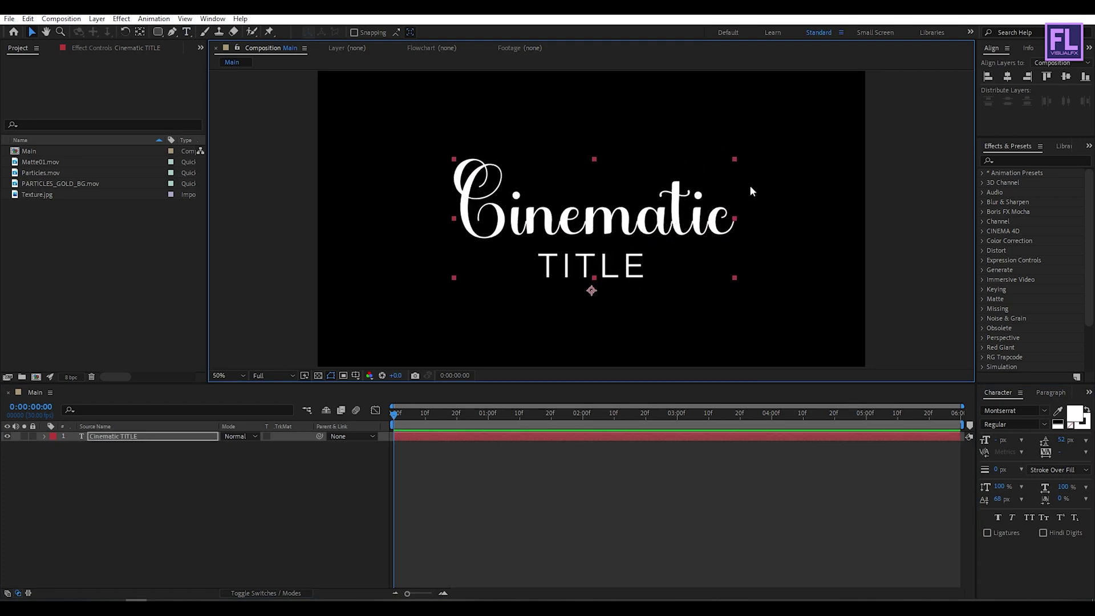
drag(1062, 439, 1056, 440)
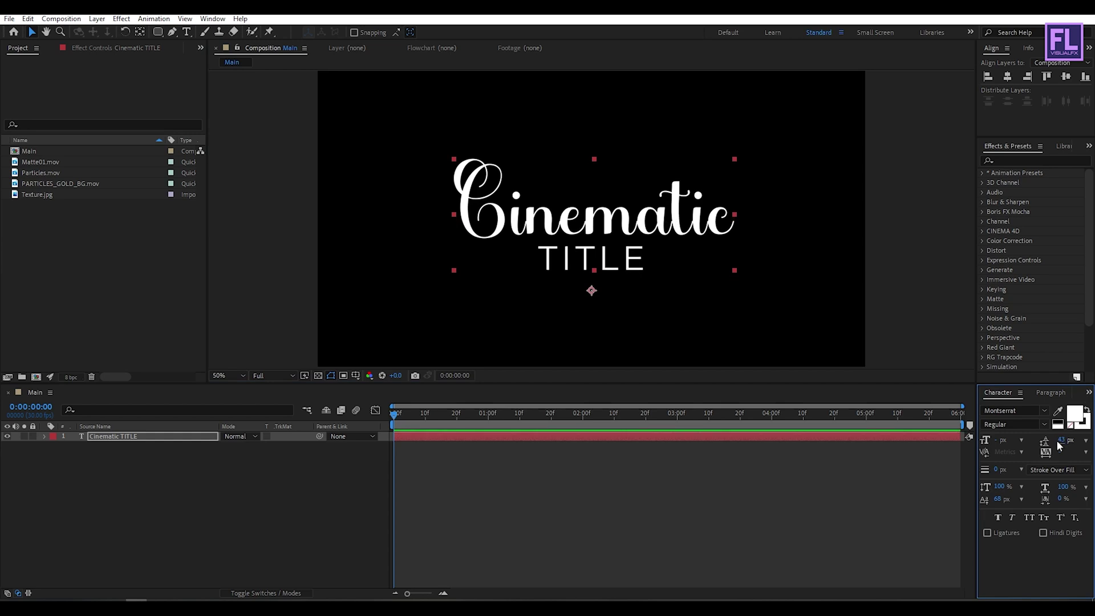
click(1007, 76)
click(881, 226)
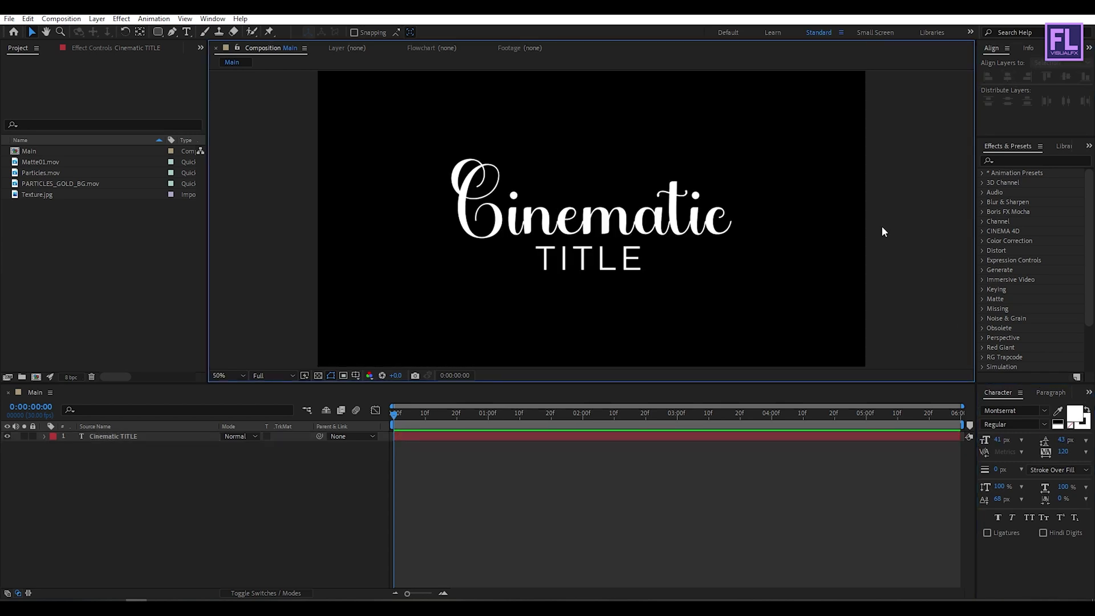
- Pre-compose the Cinematic TITLE layer into a new composition named "Text"
click(105, 439)
right_click(105, 439)
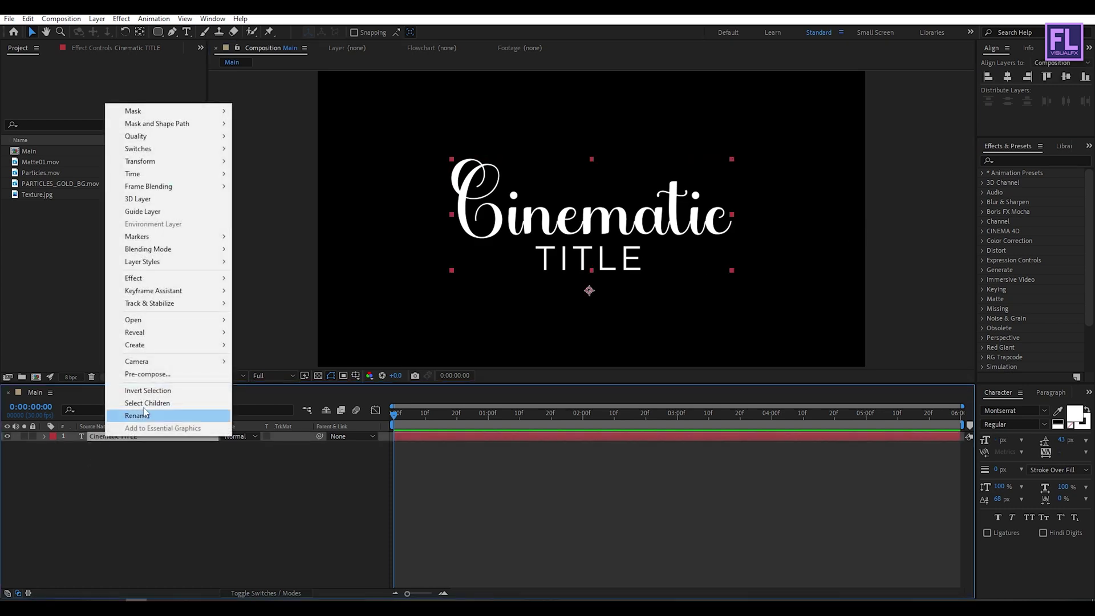
click(131, 373)
drag(536, 259, 331, 245)
text(Text)
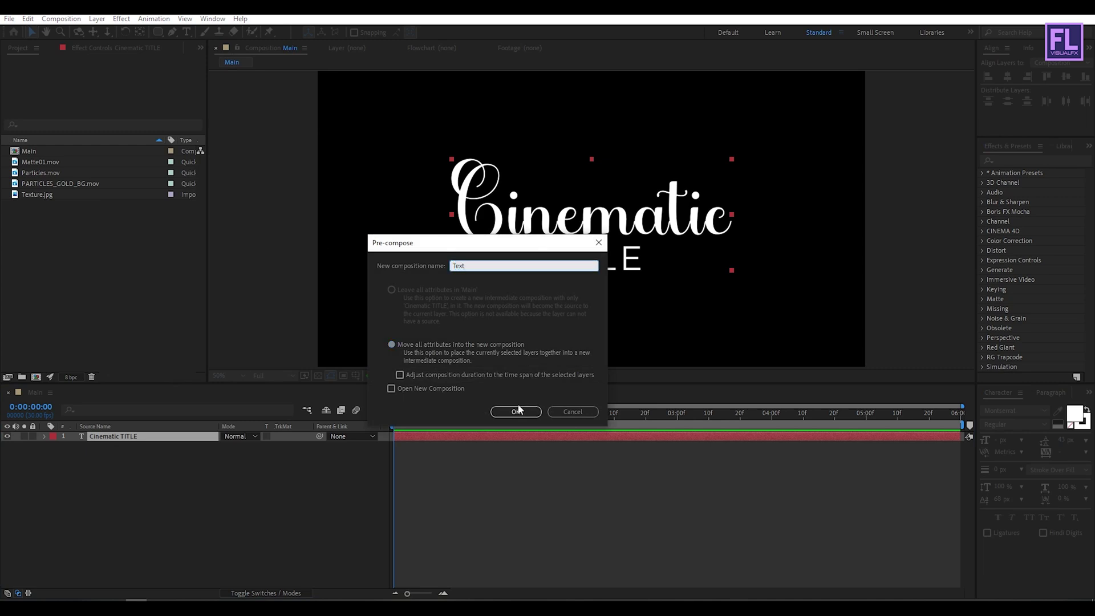
click(517, 411)
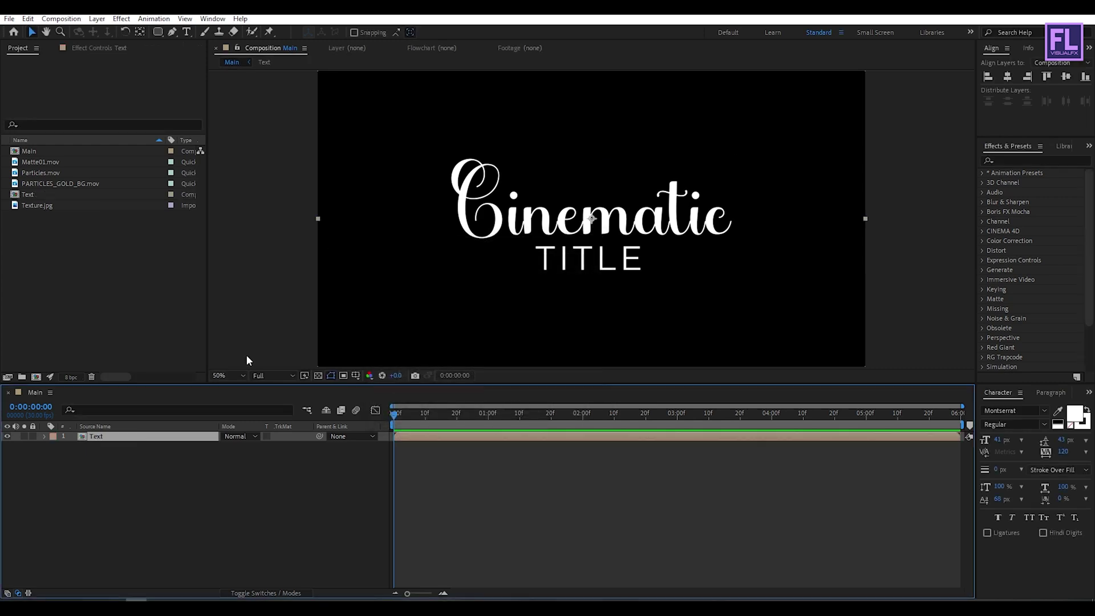
- Place Texture.jpg beneath the Text layer in the Main composition and apply the Motion Tile effect to it
click(102, 270)
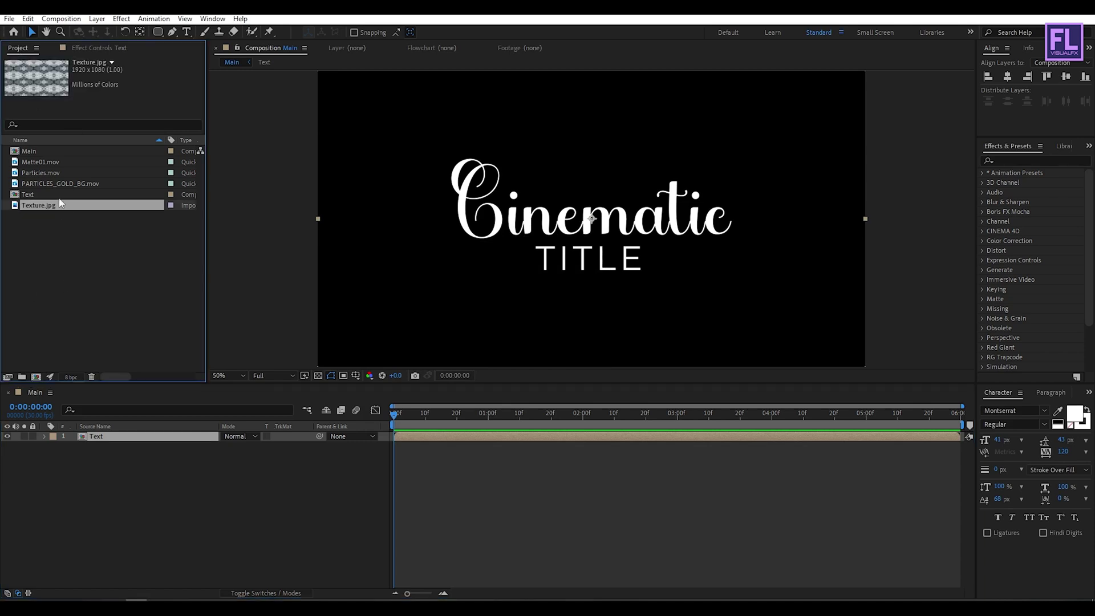
drag(38, 210, 105, 449)
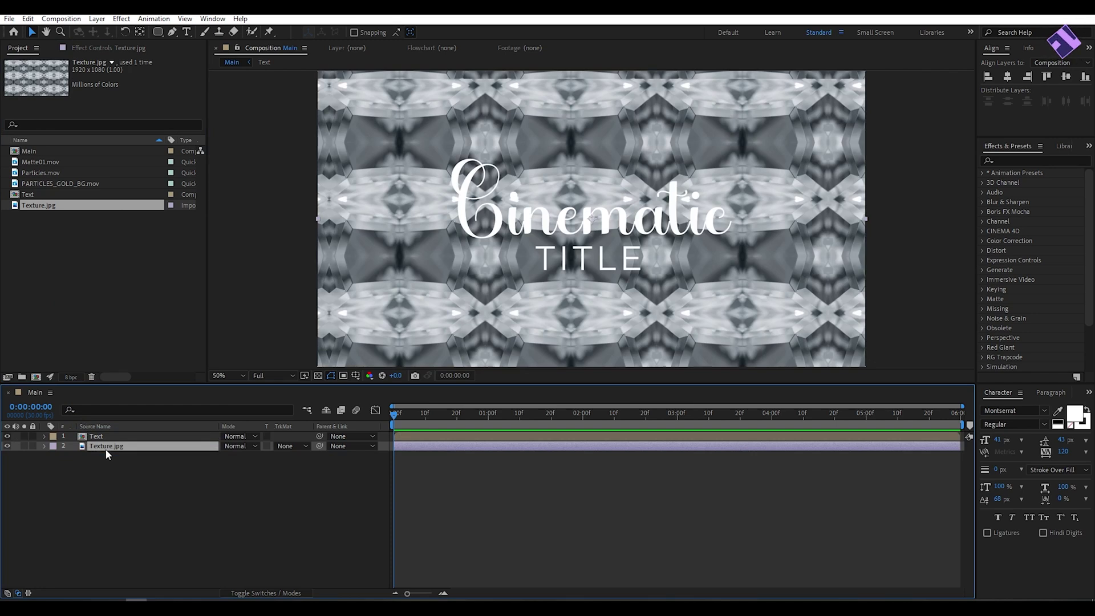
click(1011, 161)
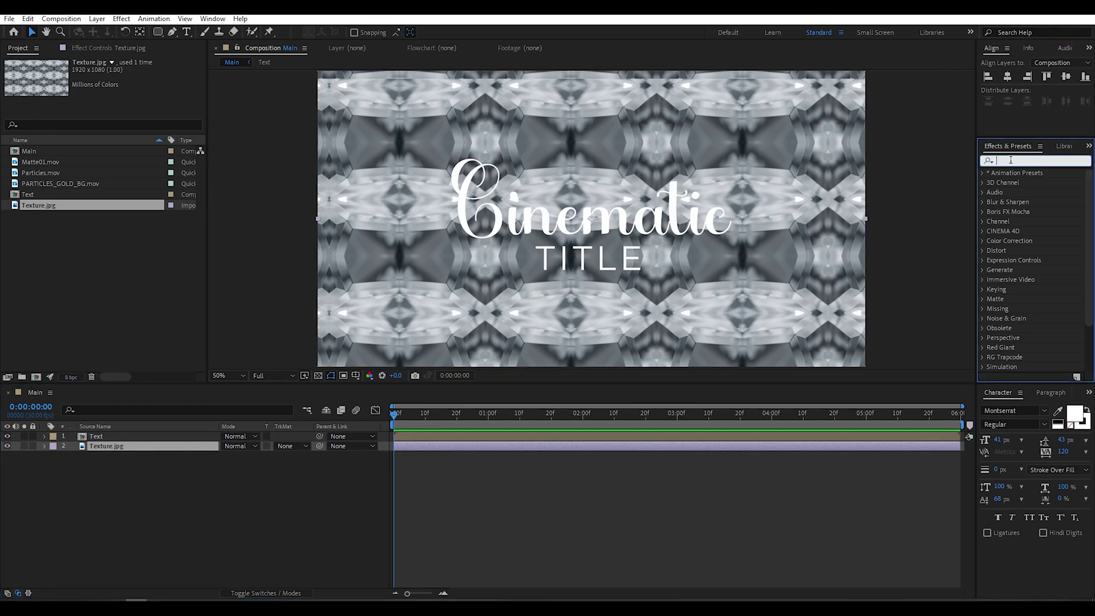
text(motion)
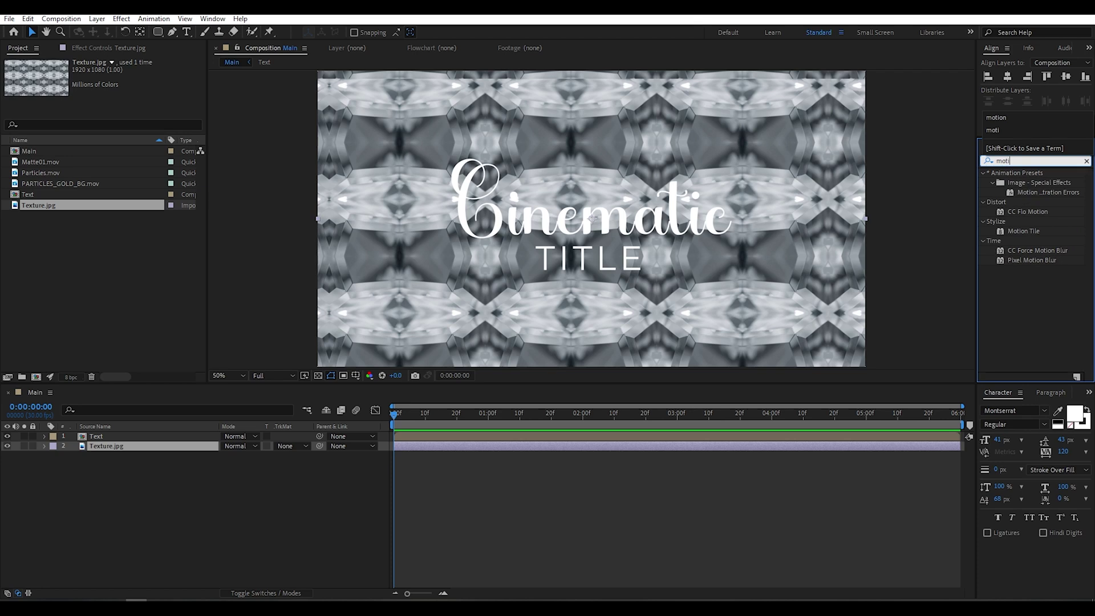
click(1019, 234)
drag(1015, 236, 158, 456)
click(381, 445)
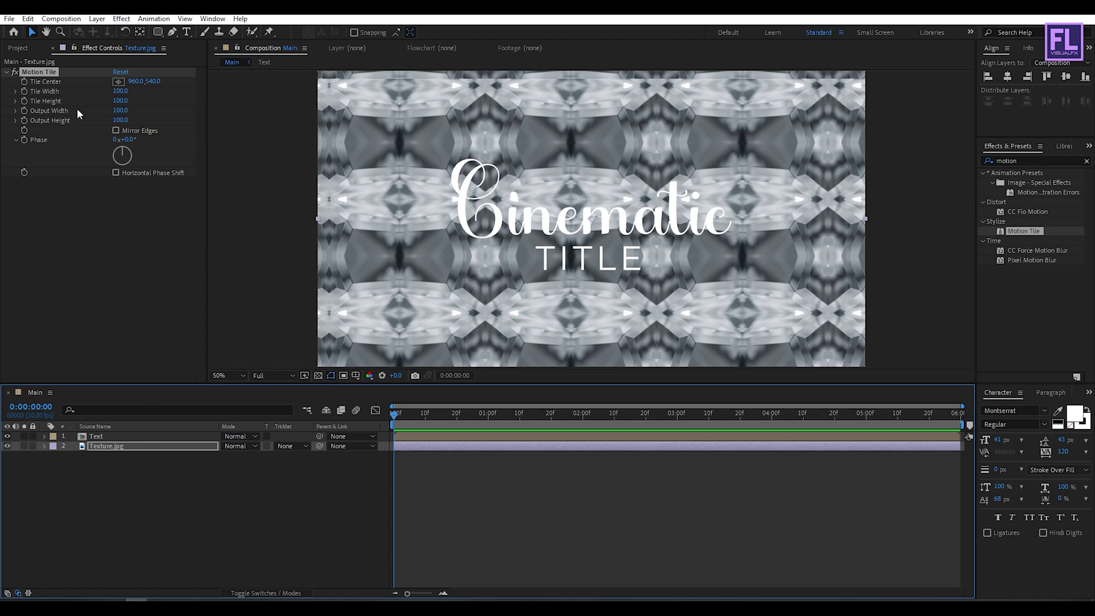
- Set Motion Tile's Output Width to 500 on the texture layer
click(120, 110)
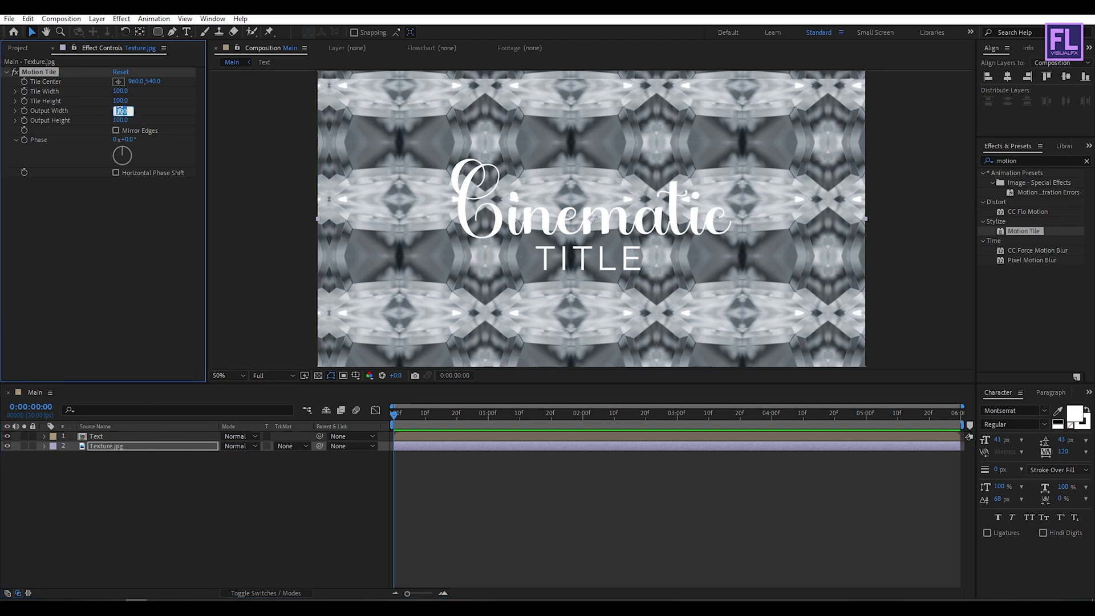
text(500)
key(Return)
- Animate Motion Tile's Tile Center from the first frame to about 1936, 540 at 0:00:05:29
drag(404, 424, 958, 422)
key(comma)
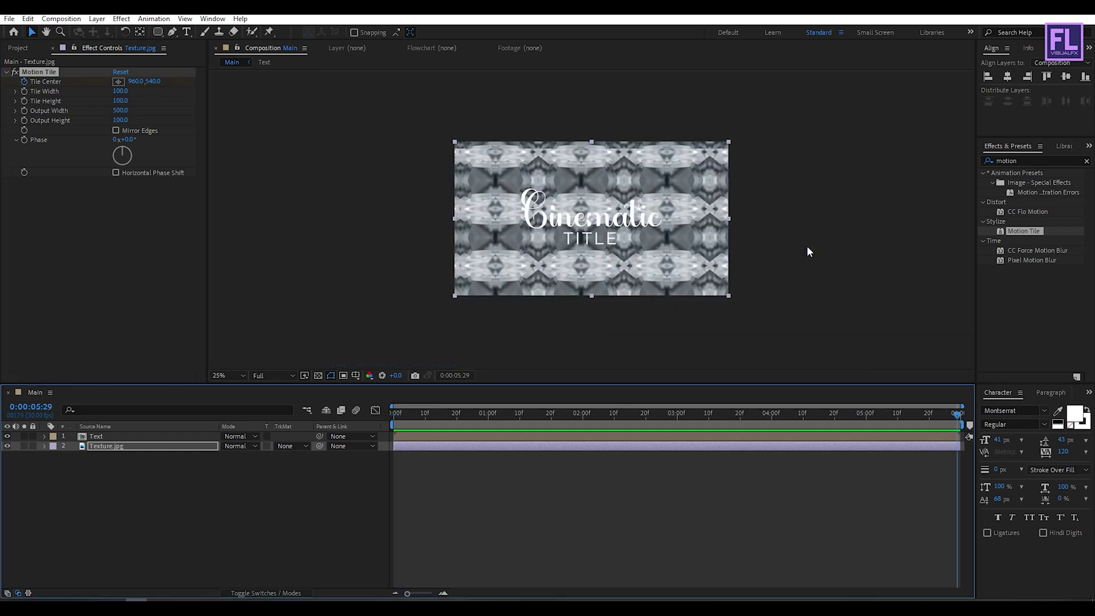
drag(133, 82, 702, 90)
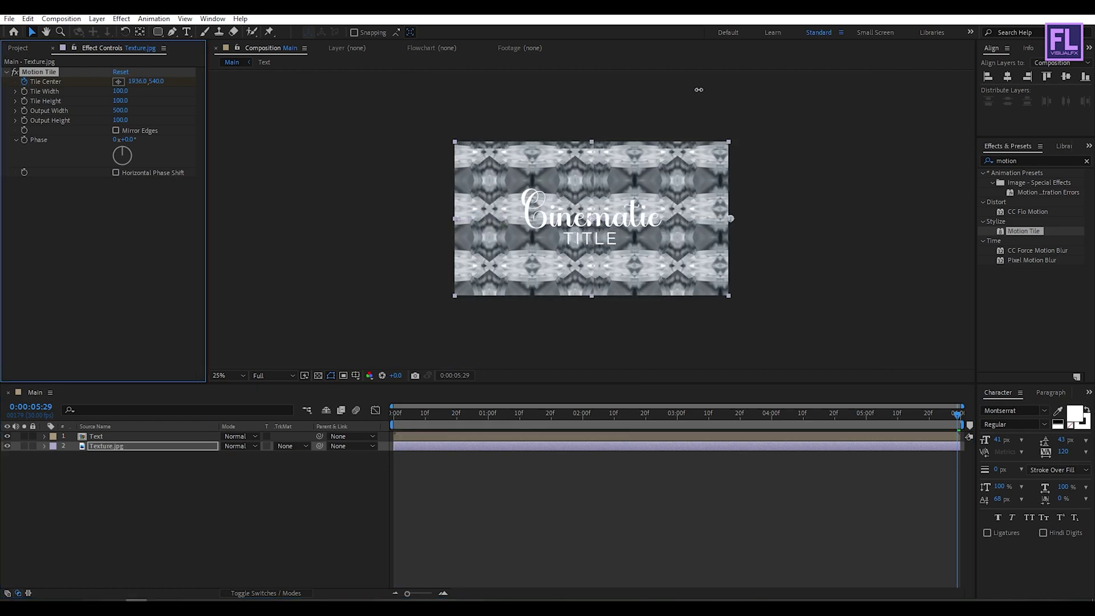
key(period)
drag(715, 421, 393, 420)
click(138, 476)
- Pre-compose Texture.jpg with all attributes moved into the new composition, and set its track matte to Alpha from the Text layer
click(113, 447)
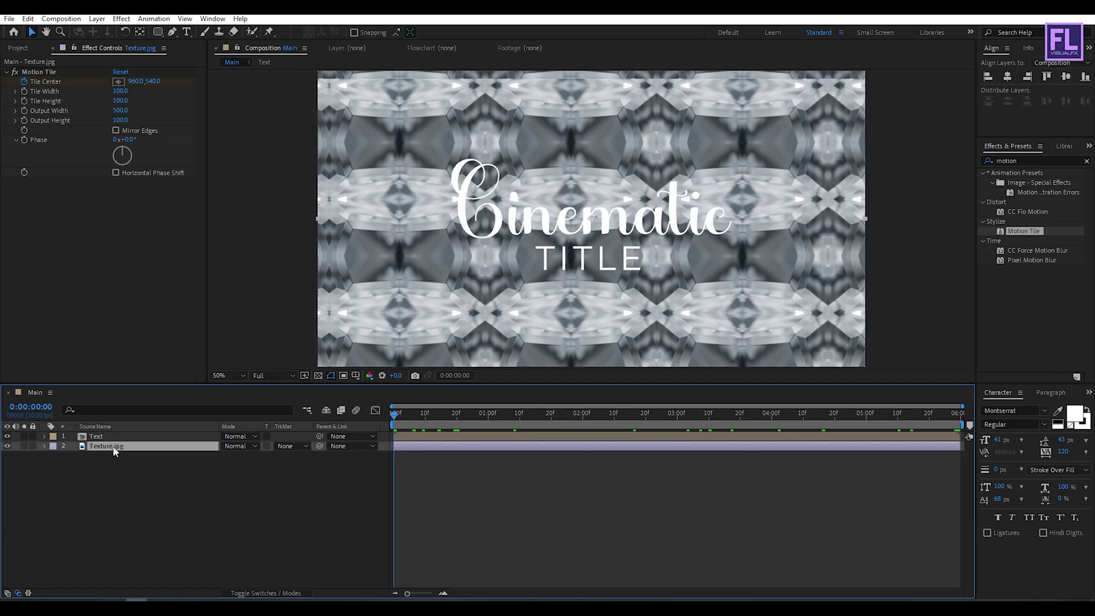
right_click(114, 450)
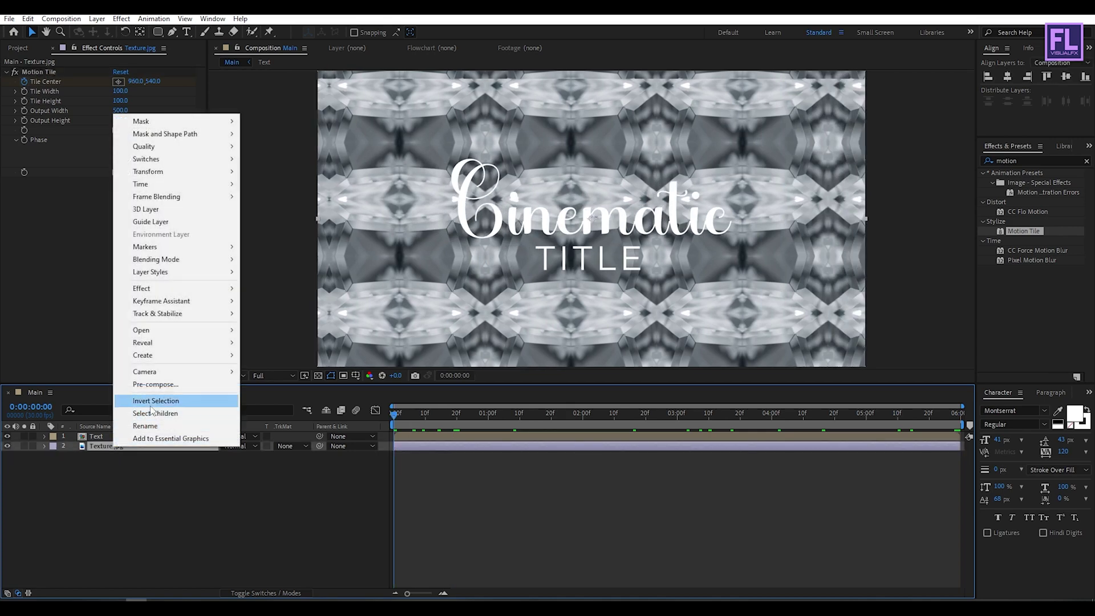
click(150, 384)
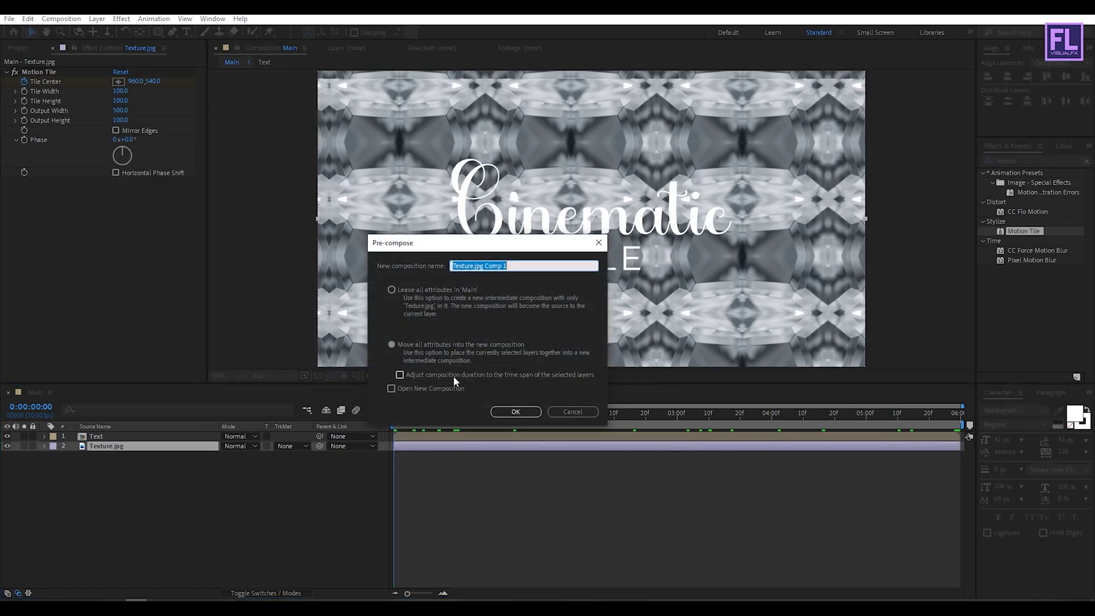
click(426, 344)
click(515, 412)
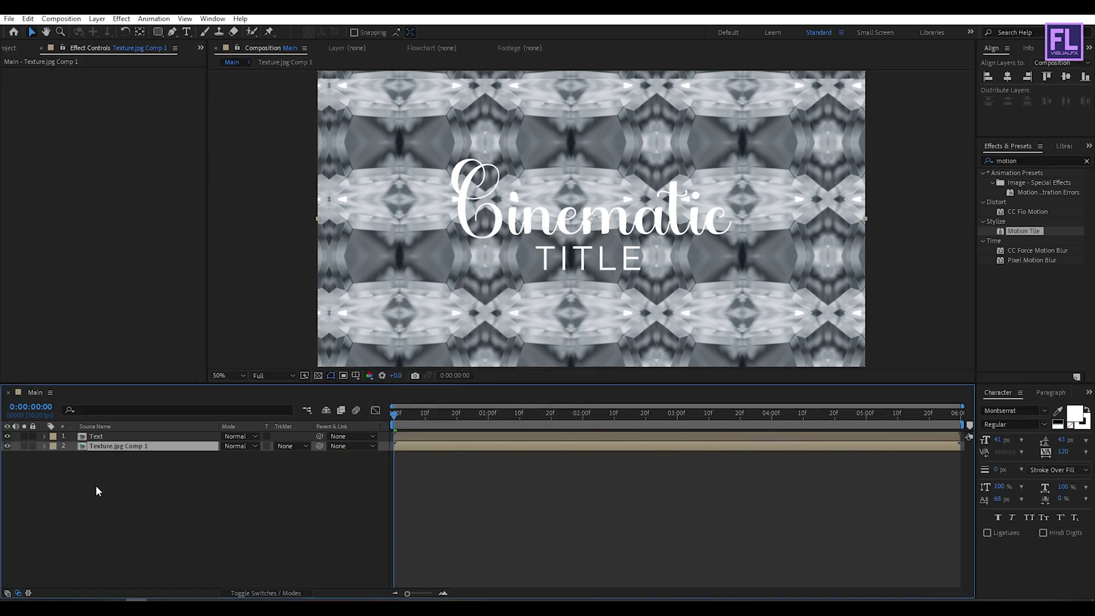
click(293, 446)
click(300, 477)
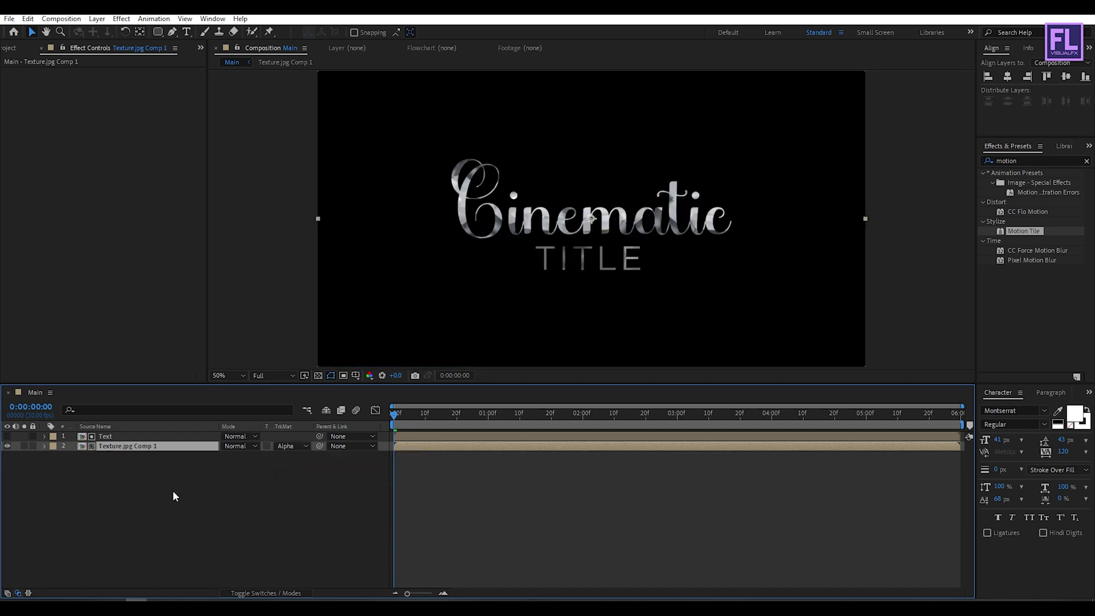
- Apply the CC Blobbylize effect to the Texture.jpg Comp 1 layer
click(1087, 161)
click(1025, 162)
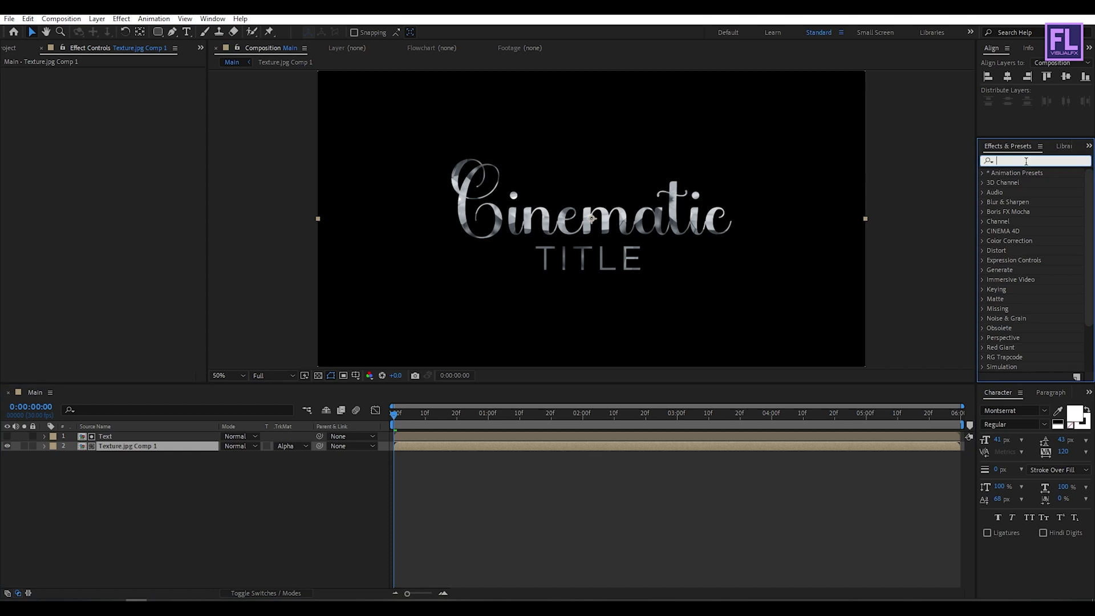
text(cc blo)
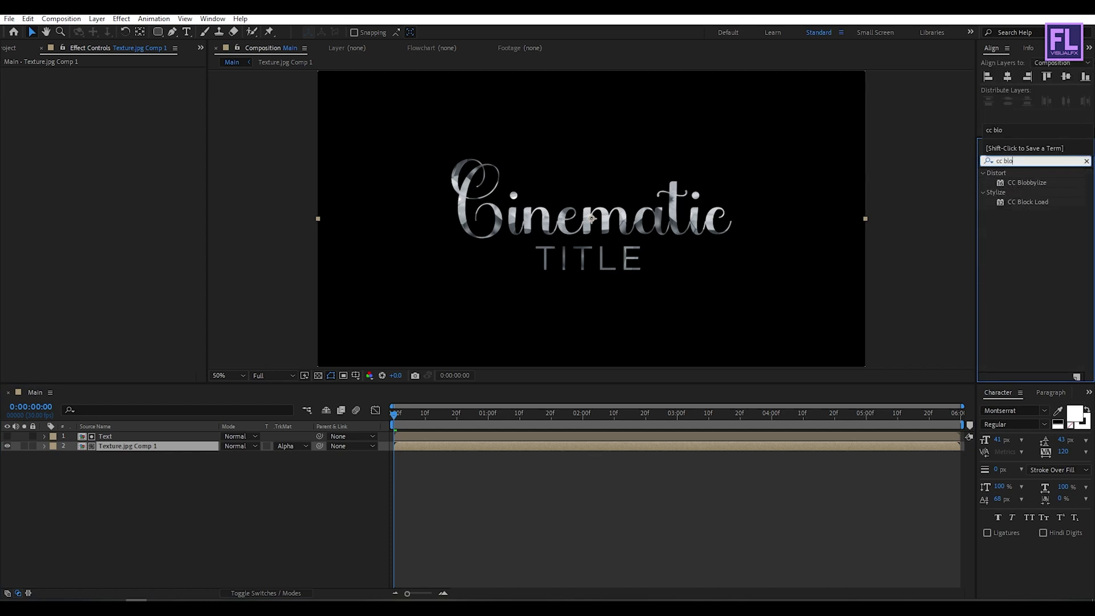
click(1035, 186)
drag(1035, 185, 161, 445)
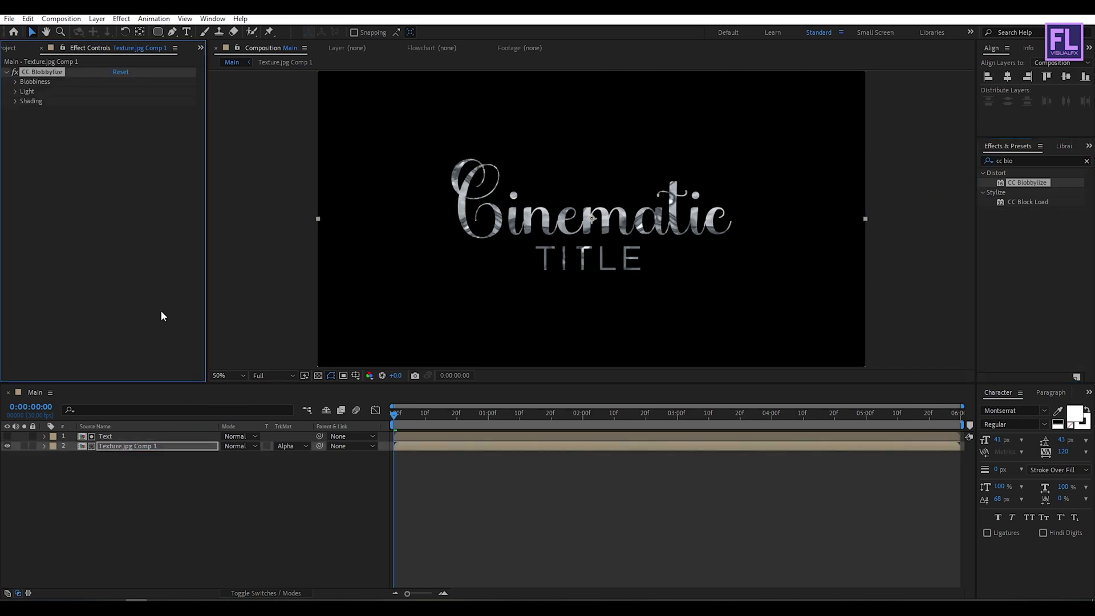
- Set CC Blobbylize's Blob Layer to Text and its Property to Alpha
click(15, 82)
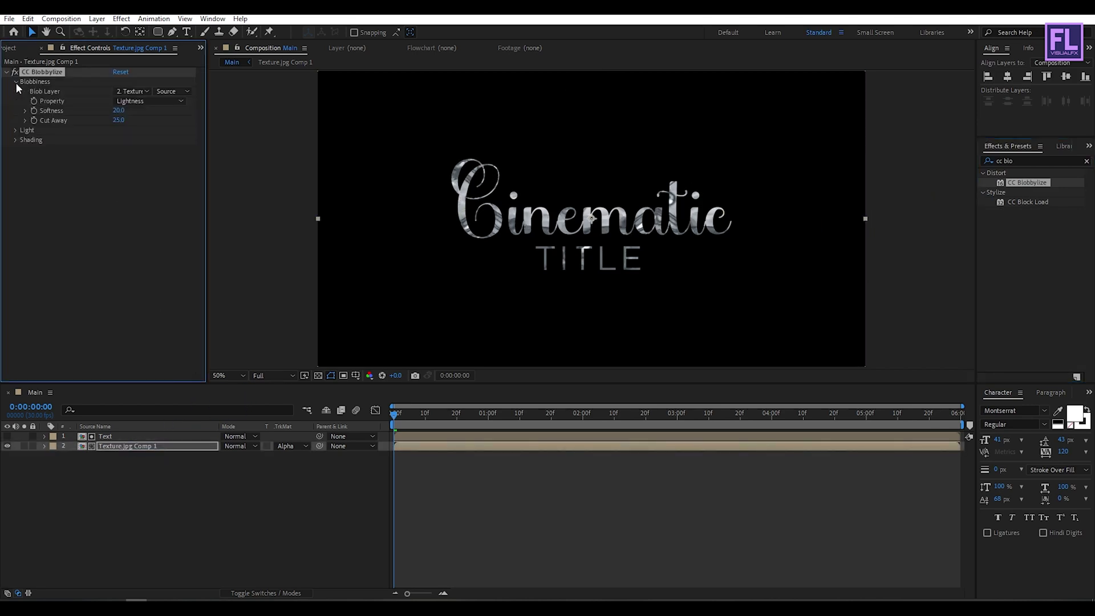
click(129, 91)
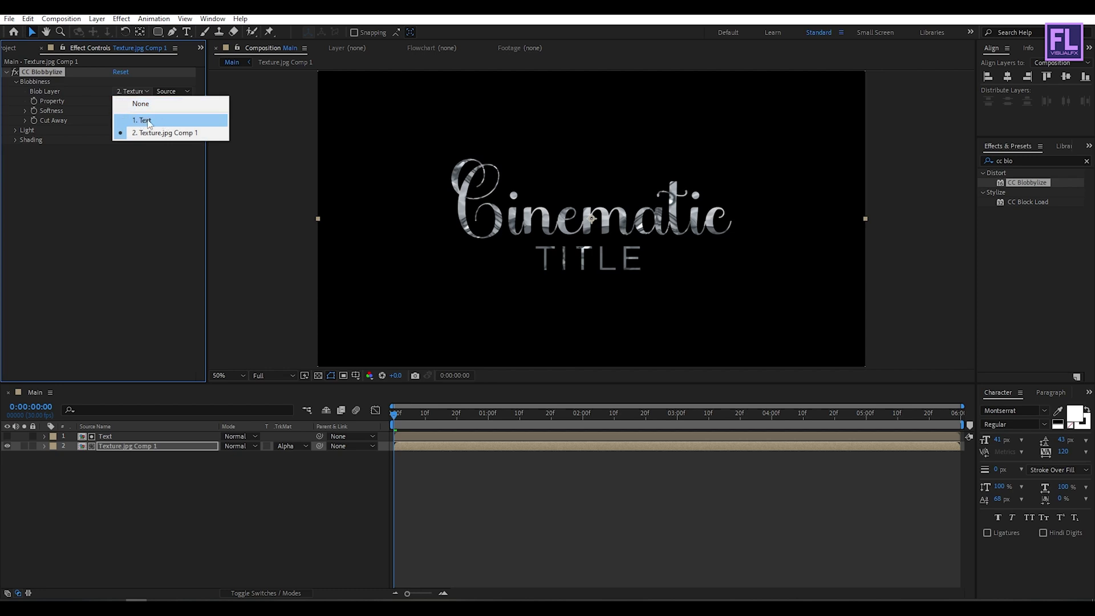
click(164, 121)
click(136, 101)
click(165, 152)
- Set CC Blobbylize's Softness to 8 and Cut Away to 3
click(122, 111)
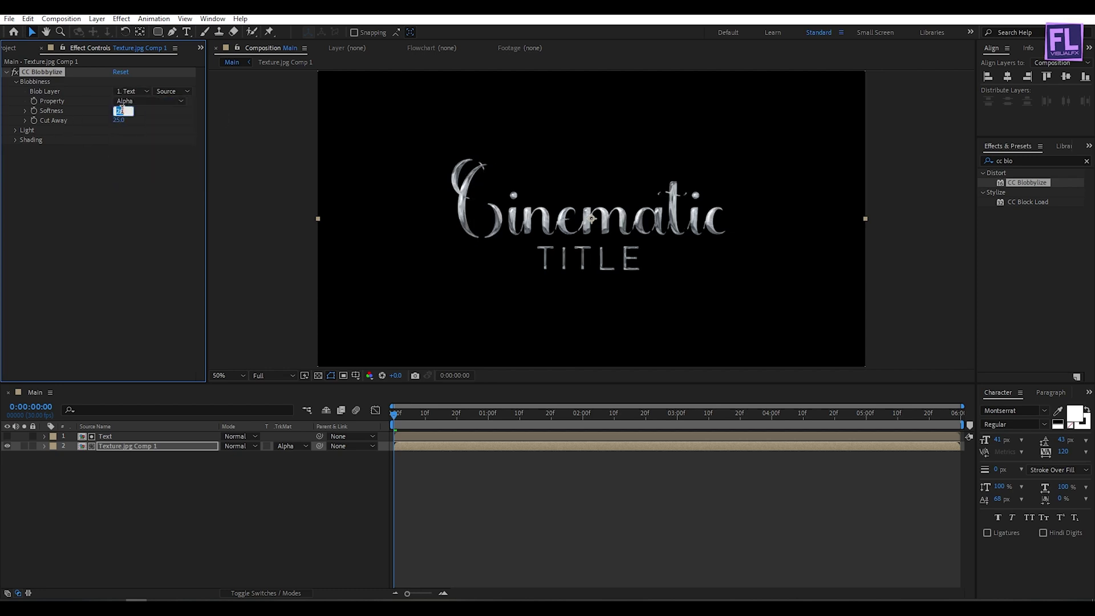
text(8)
click(149, 169)
click(119, 120)
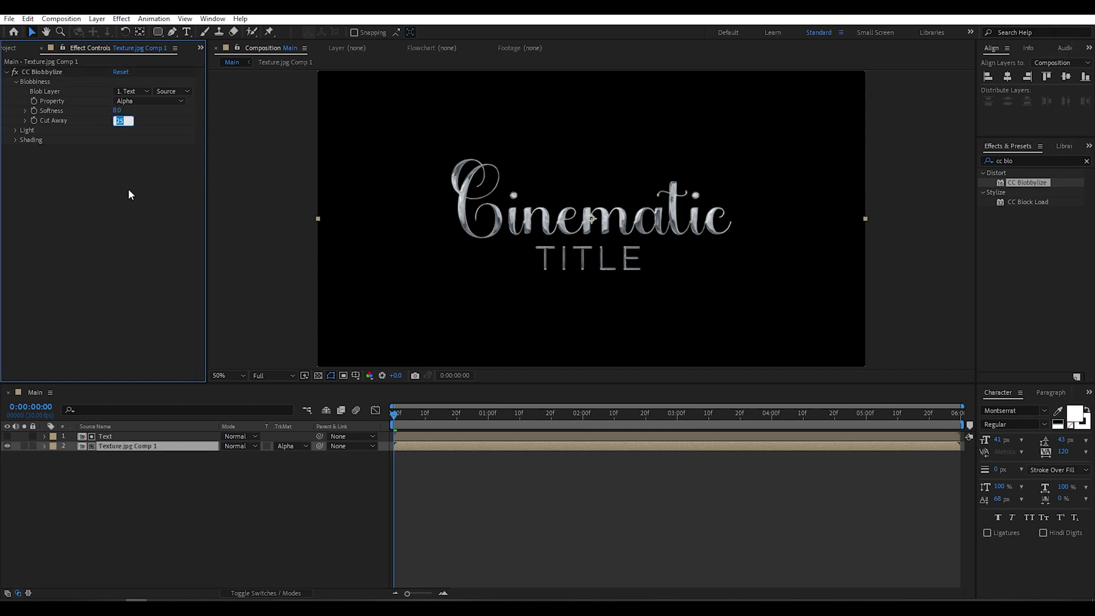
text(3)
key(Return)
key(.)
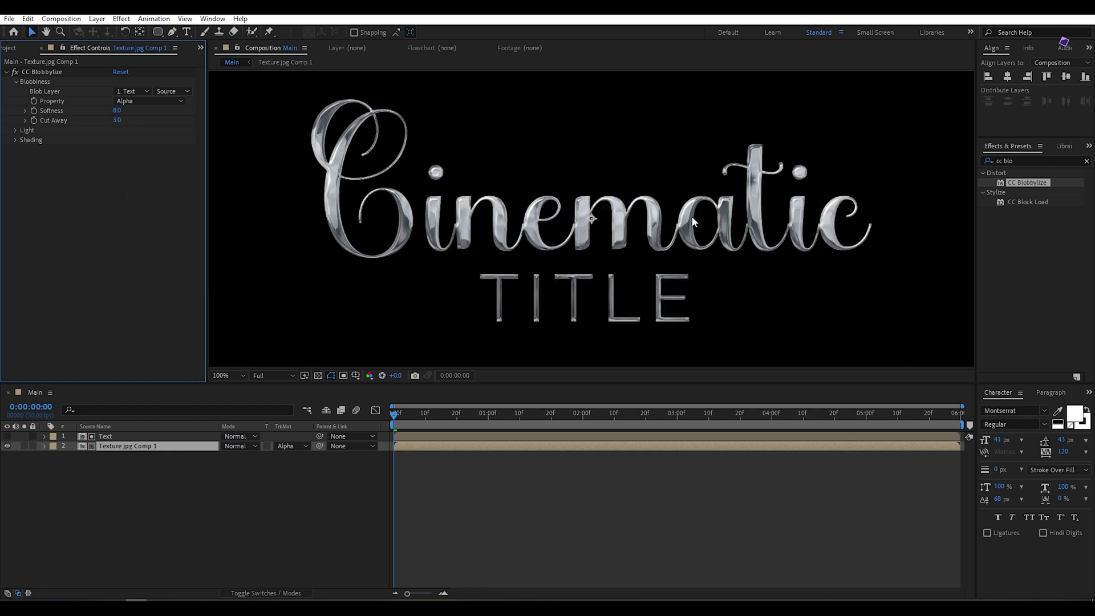
- Raise the Light Height of CC Blobbylize to 80
click(16, 130)
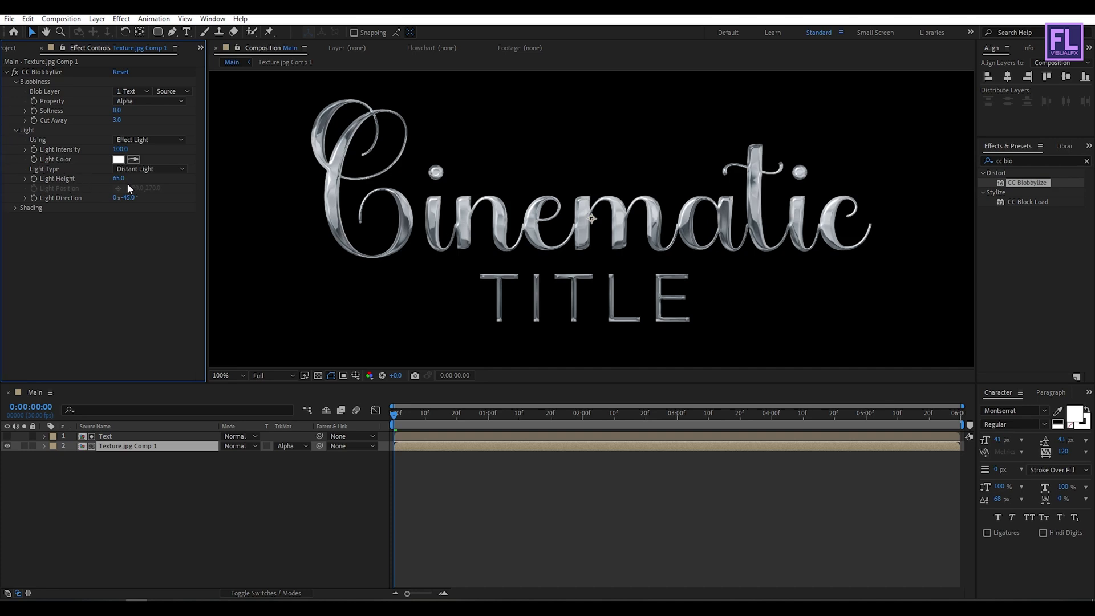
mouse_move(117, 178)
mouse_down()
mouse_move(148, 178)
mouse_move(98, 181)
mouse_move(116, 181)
mouse_up()
click(446, 198)
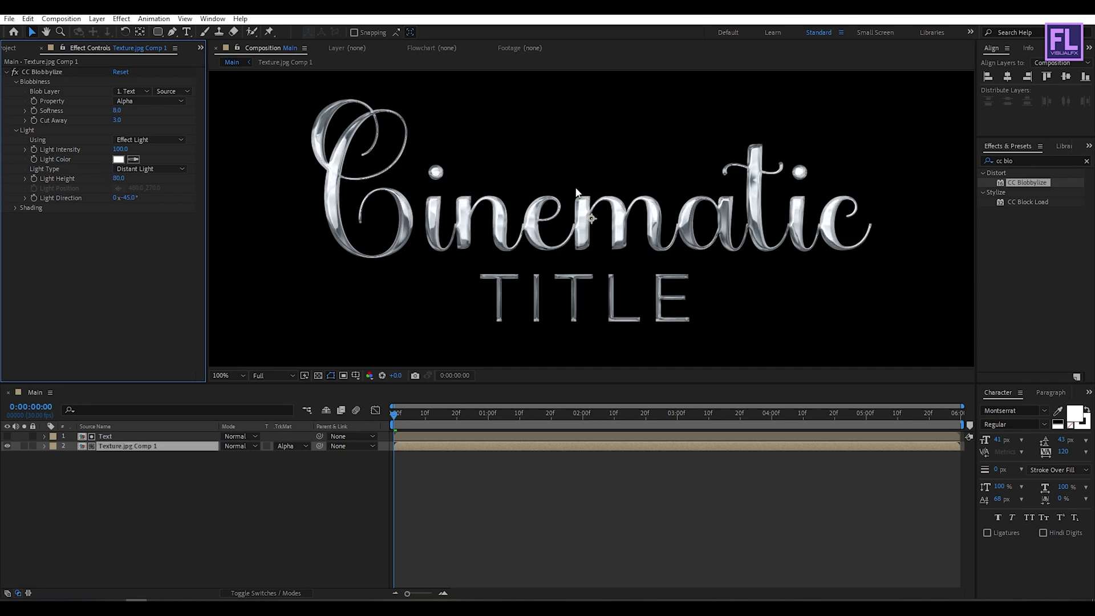
scroll(446, 198, down, 2)
click(15, 131)
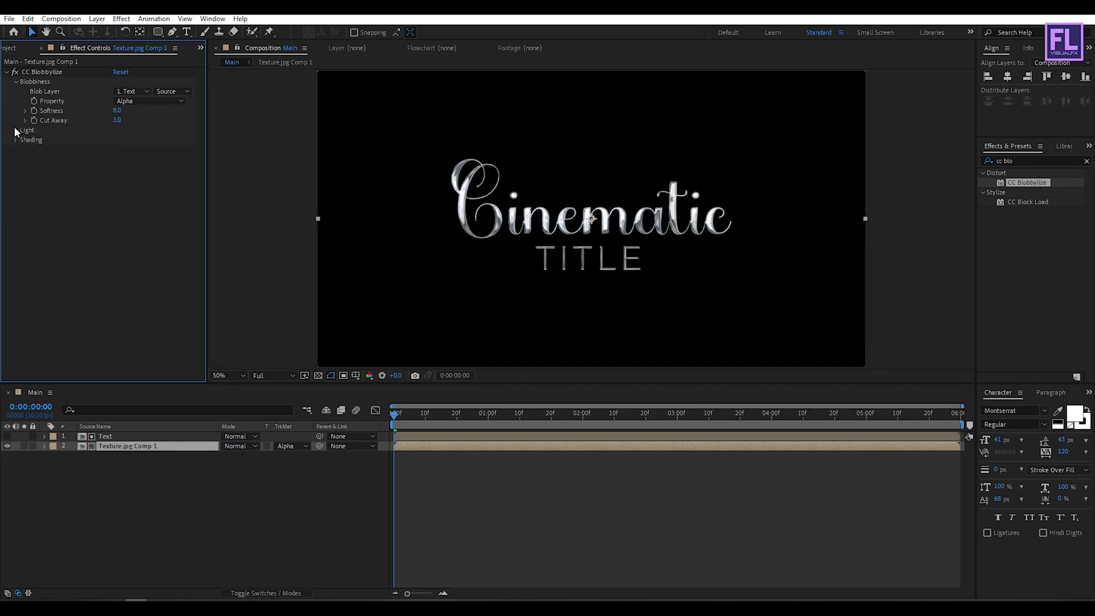
click(15, 83)
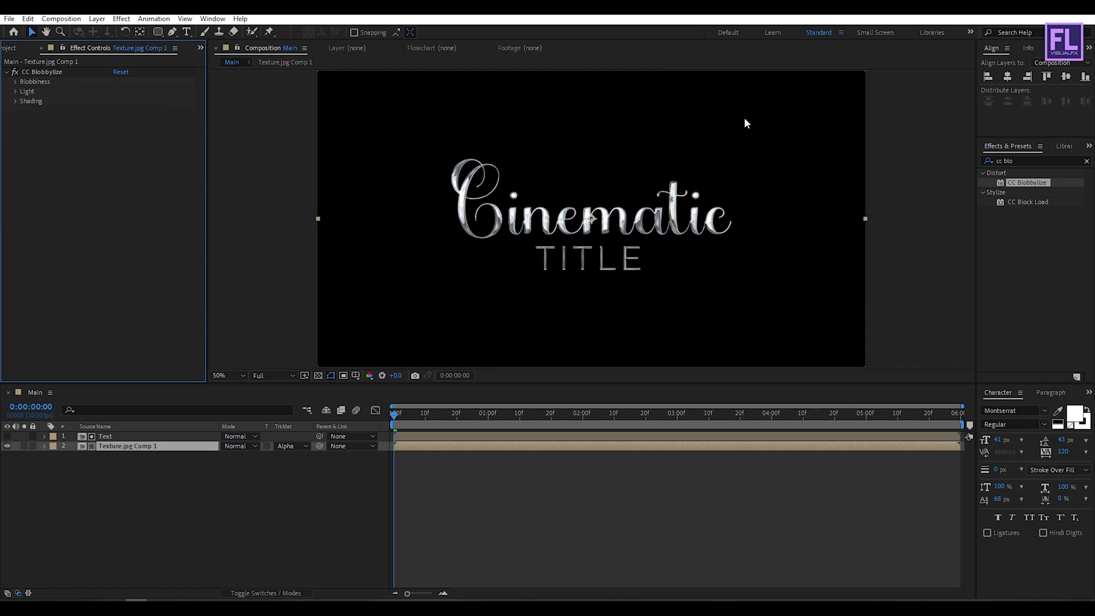
- Apply the Curves effect to the Texture.jpg Comp 1 layer and shape its RGB curve into a gentle S with raised highlights
click(1021, 163)
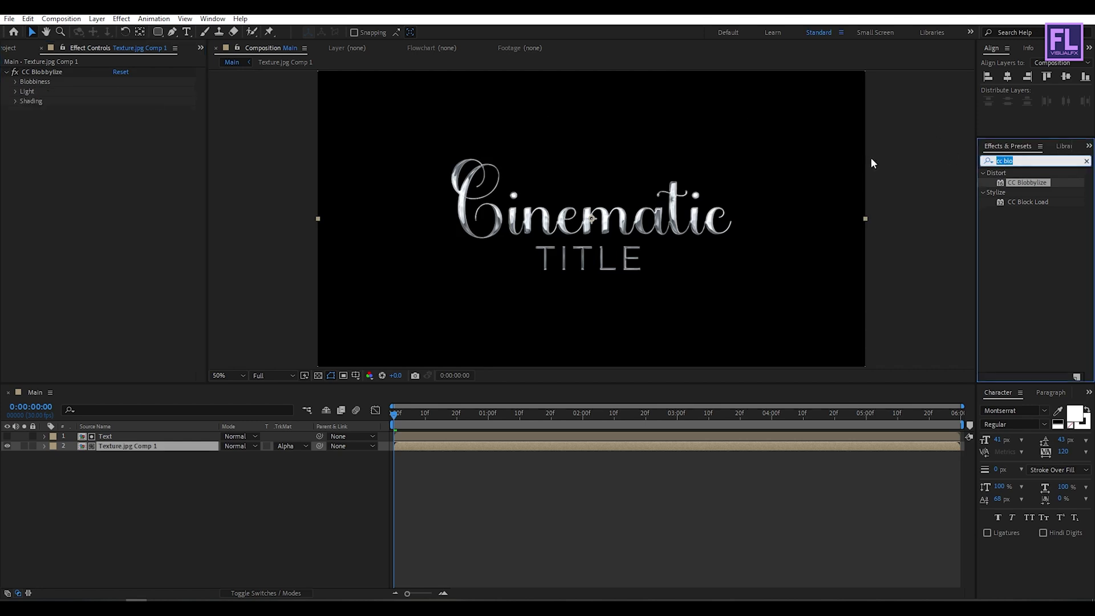
text(curv)
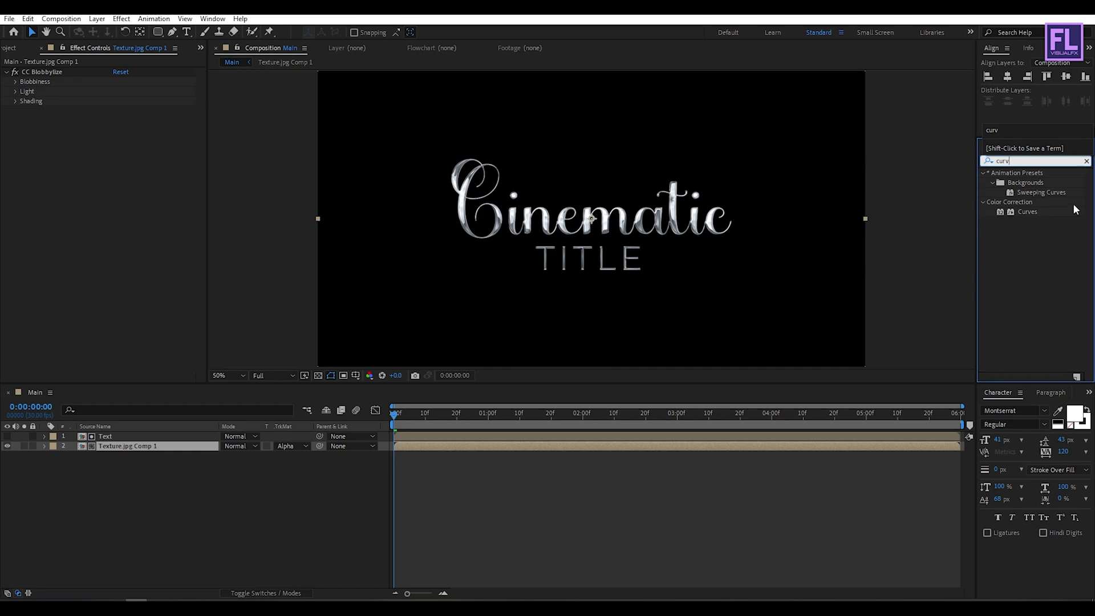
click(1030, 213)
drag(1021, 216, 151, 241)
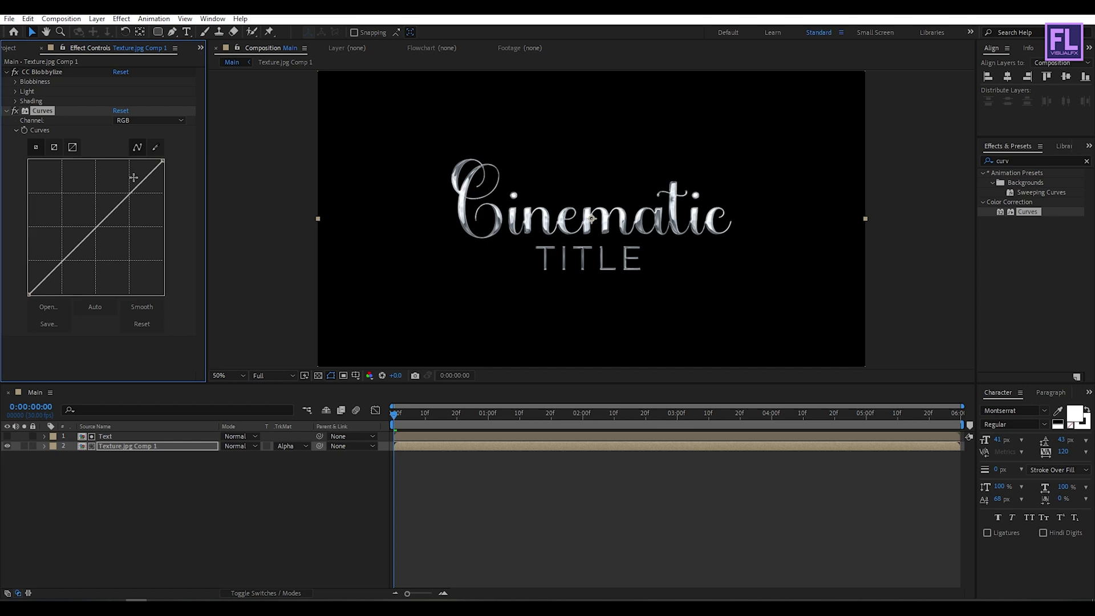
drag(129, 195, 125, 185)
drag(55, 254, 71, 254)
- Tint the title gold in Curves by strongly raising the red channel, slightly raising green and lowering blue
click(148, 120)
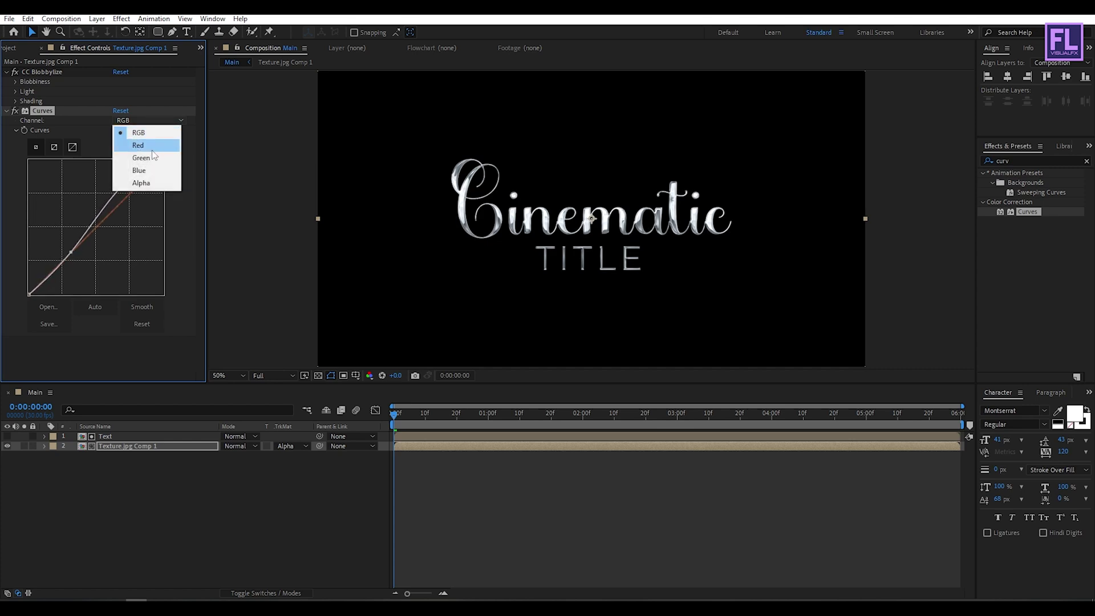
click(152, 149)
mouse_move(116, 208)
mouse_down()
mouse_move(104, 186)
mouse_move(120, 194)
mouse_up()
click(148, 120)
click(152, 161)
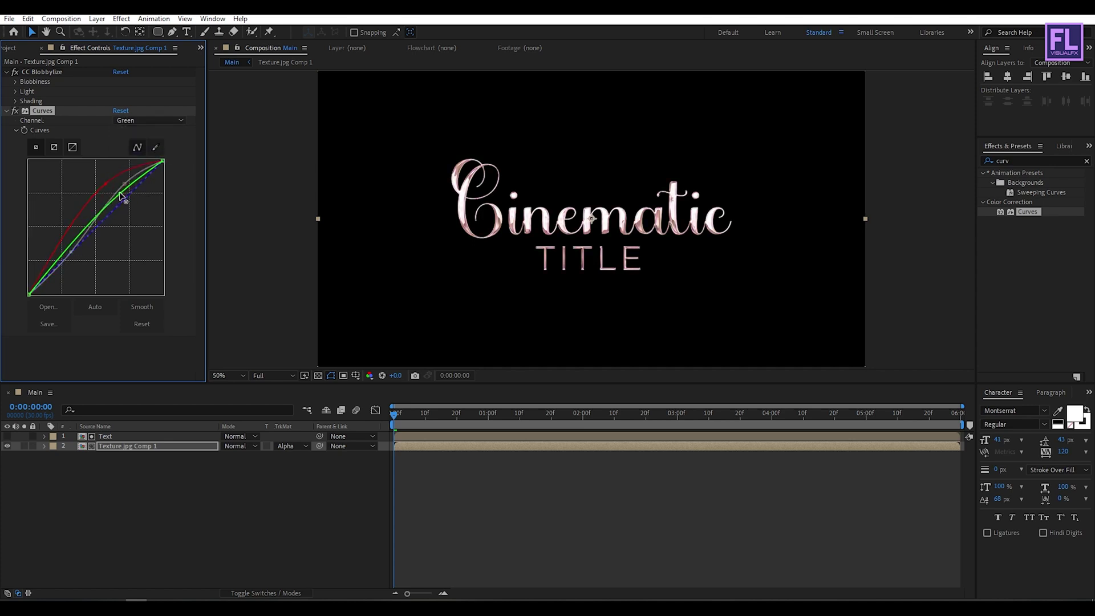
click(148, 120)
click(152, 171)
drag(125, 196, 131, 224)
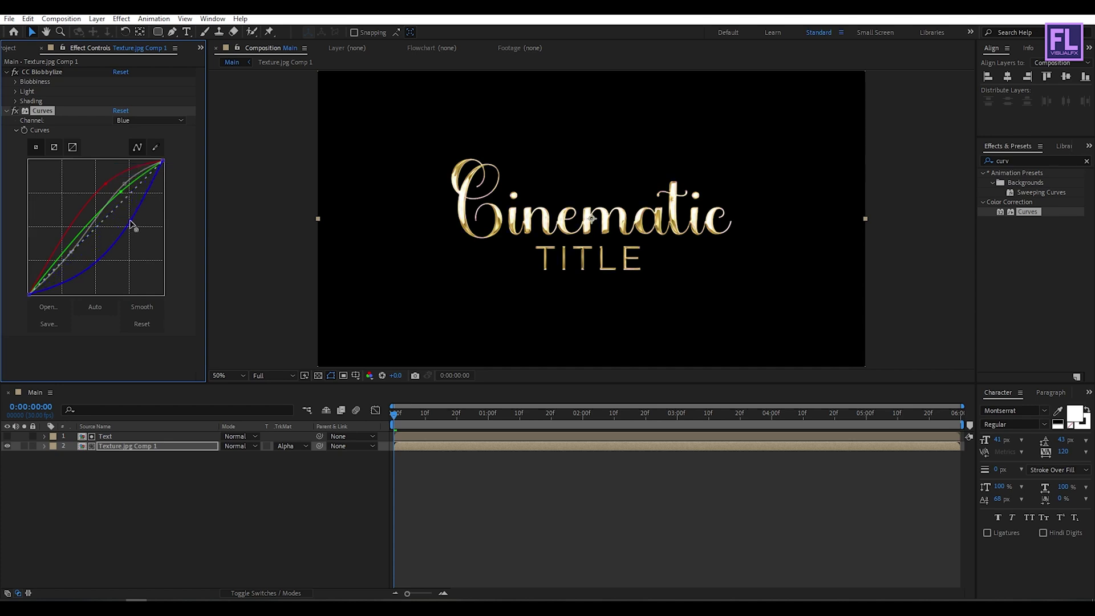
drag(122, 192, 125, 190)
- Preview the gold texture moving through the title over time and inspect the lettering up close
click(214, 208)
drag(399, 413, 539, 420)
key(space)
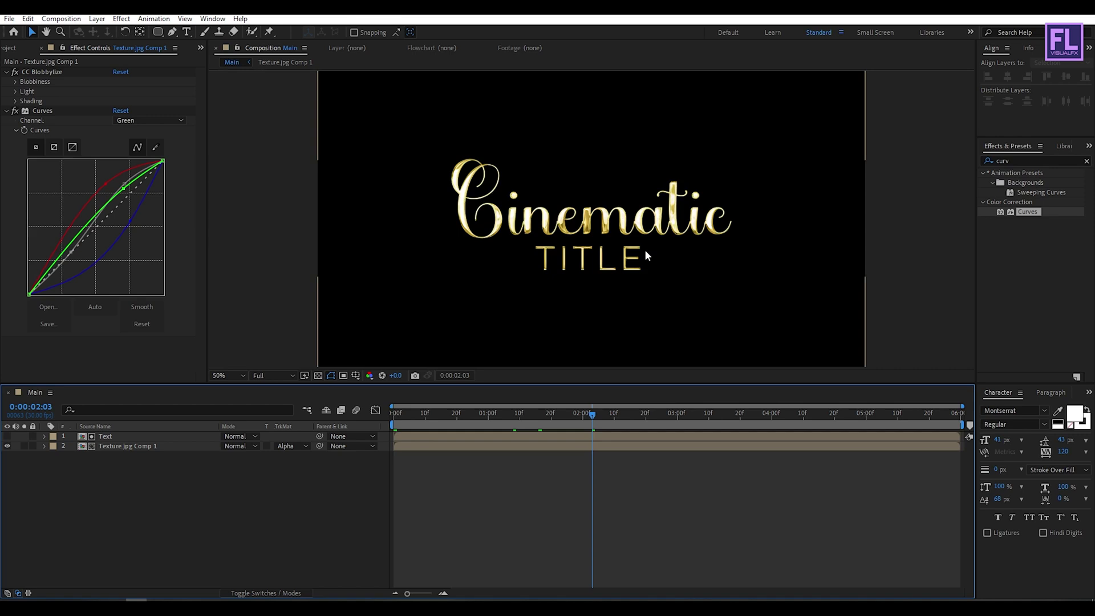
key(/)
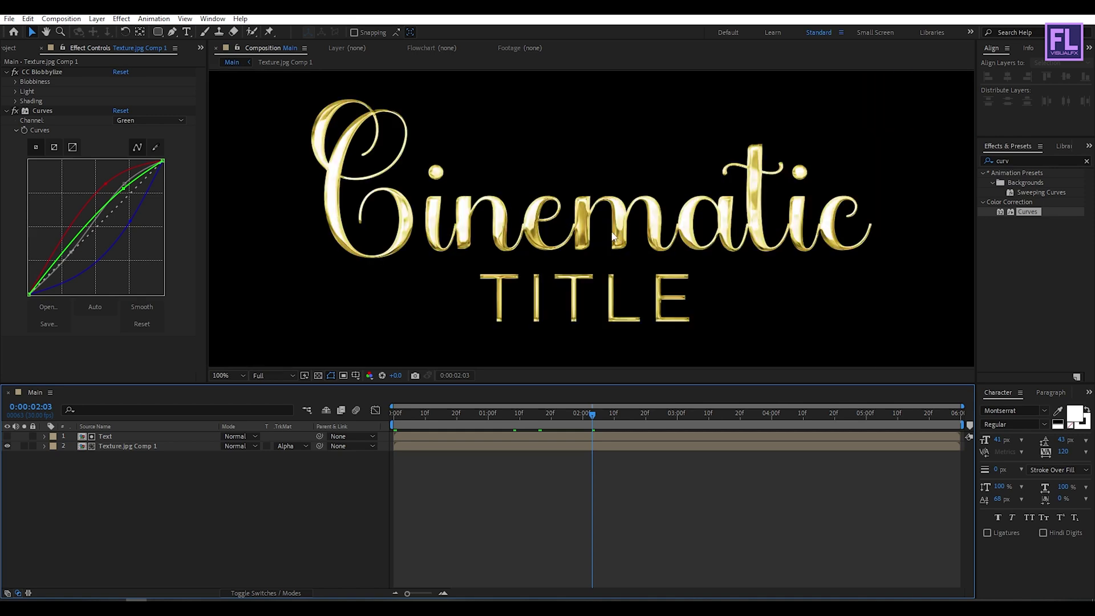
drag(657, 416, 668, 416)
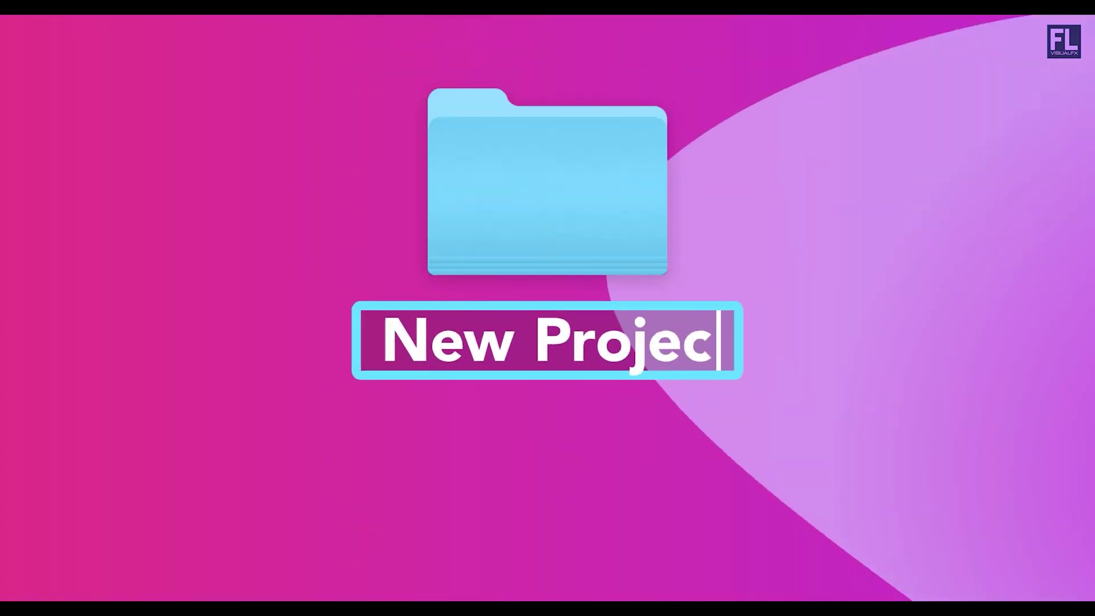
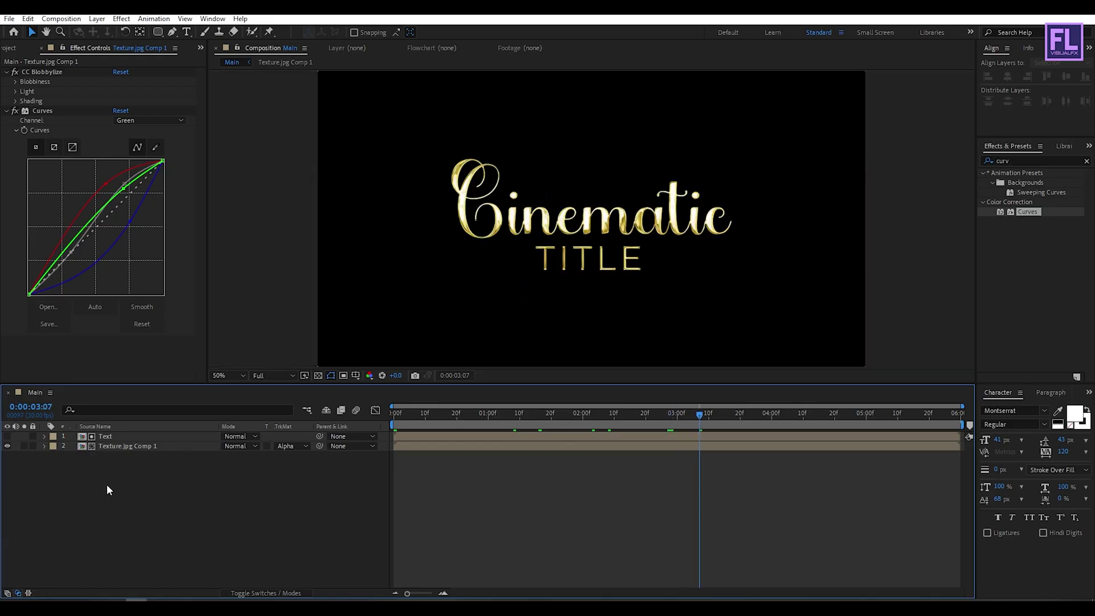
- Pre-compose the Text and Texture.jpg Comp 1 layers as Text, moving all attributes into the new composition
right_click(127, 445)
click(181, 378)
click(394, 345)
drag(481, 245, 302, 261)
click(472, 259)
text(T)
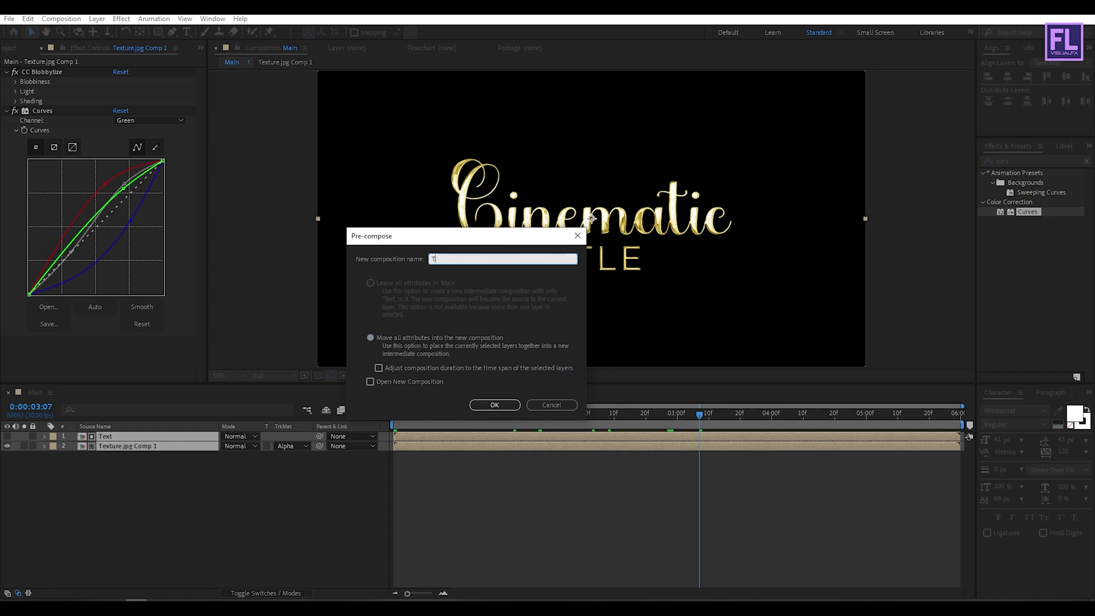
text(ex)
click(495, 405)
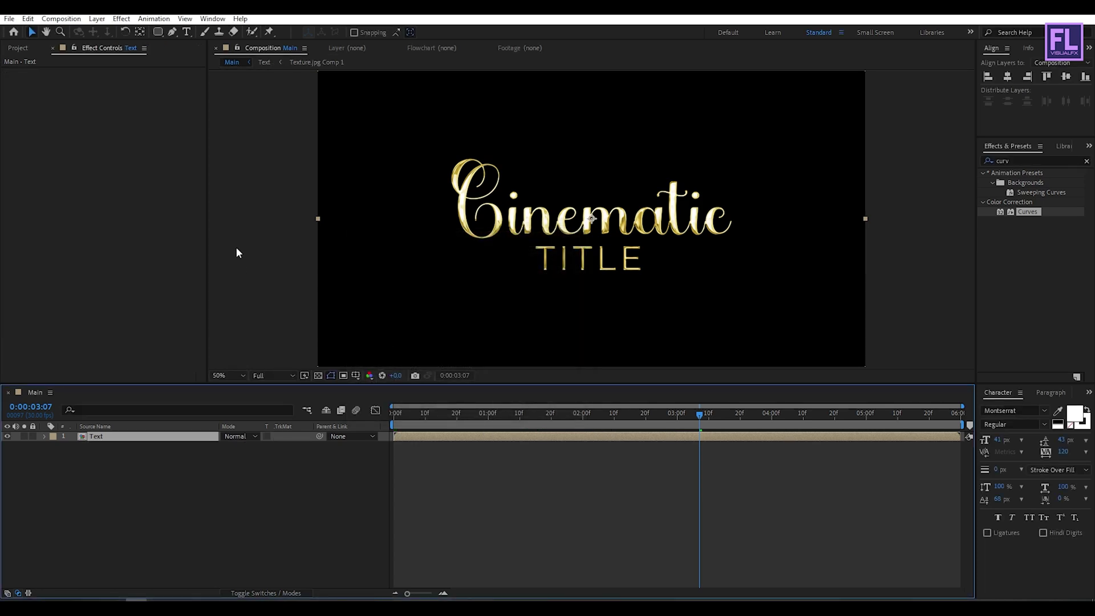
- Place the Matte01.mov footage above the Text layer in the Main composition
click(29, 50)
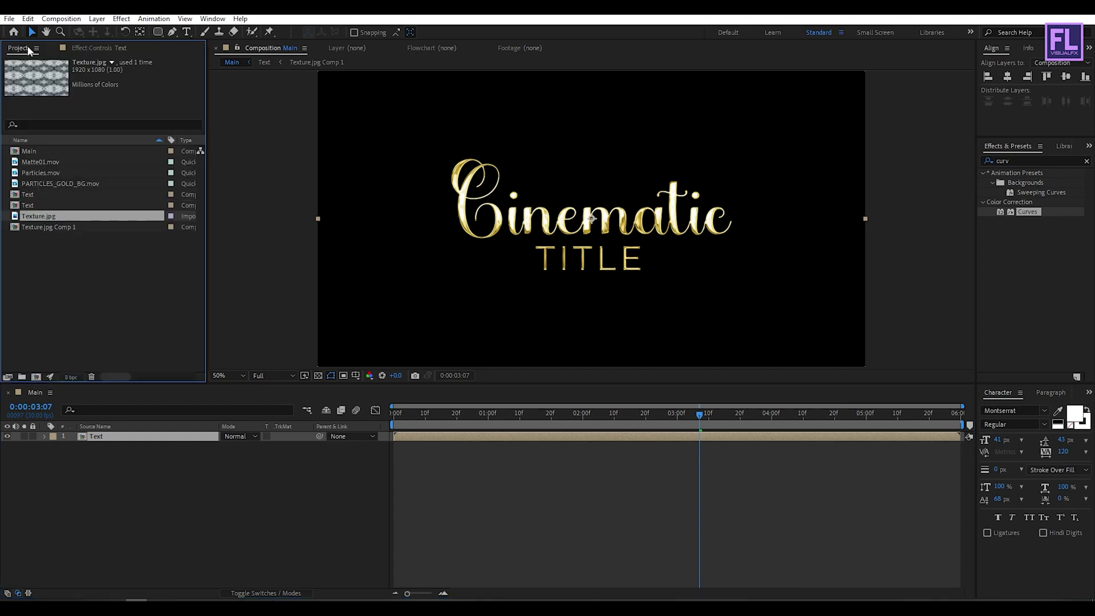
click(45, 162)
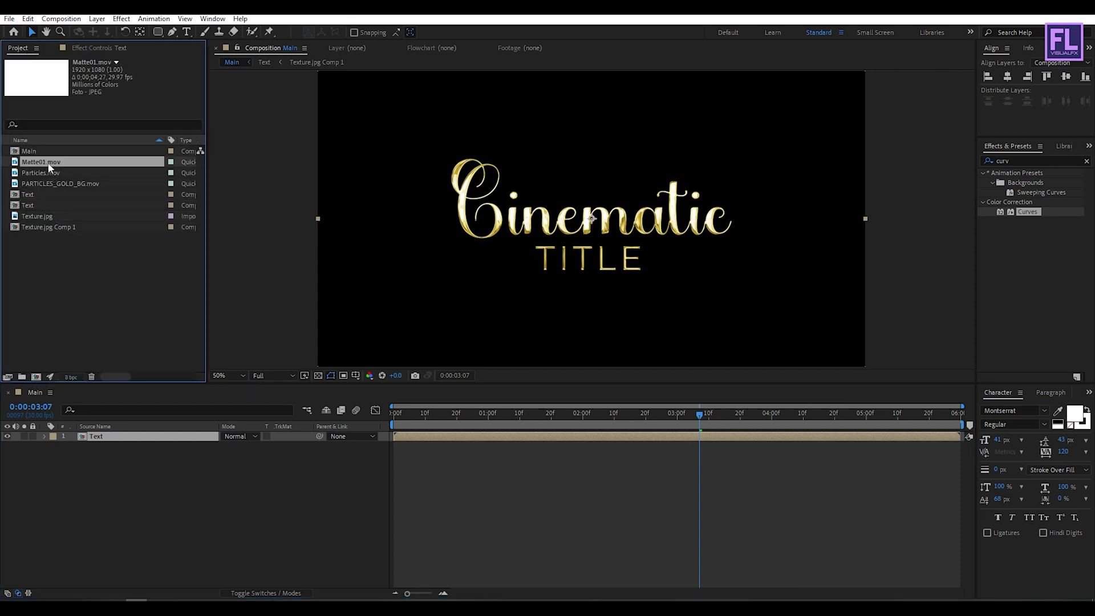
drag(51, 166, 136, 437)
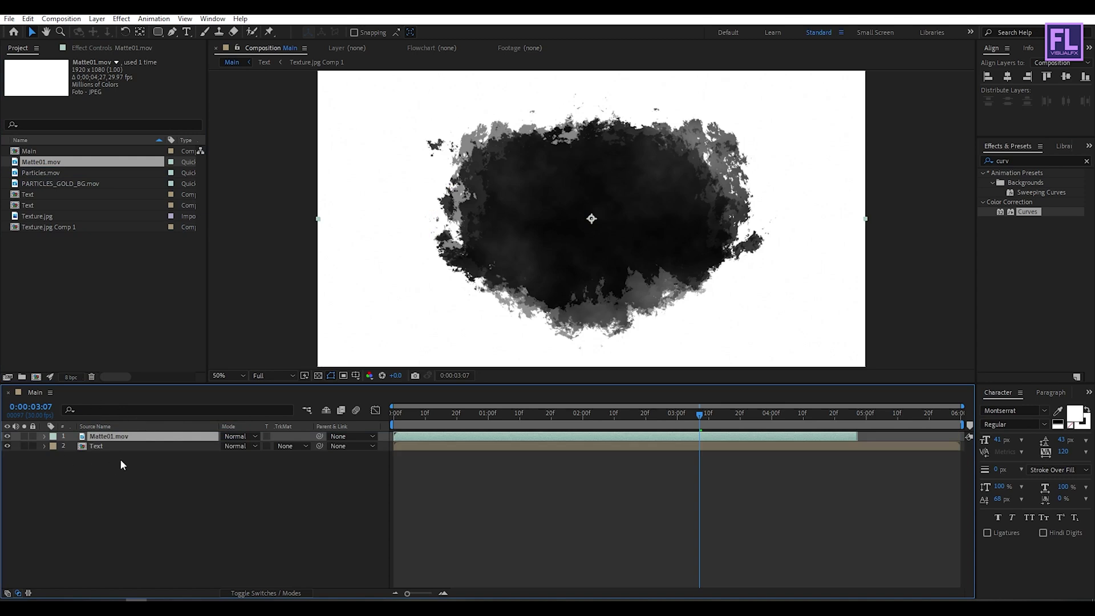
- Set the Text layer's track matte to Luma Inverted Matte "Matte01.mov" and preview the reveal
click(108, 446)
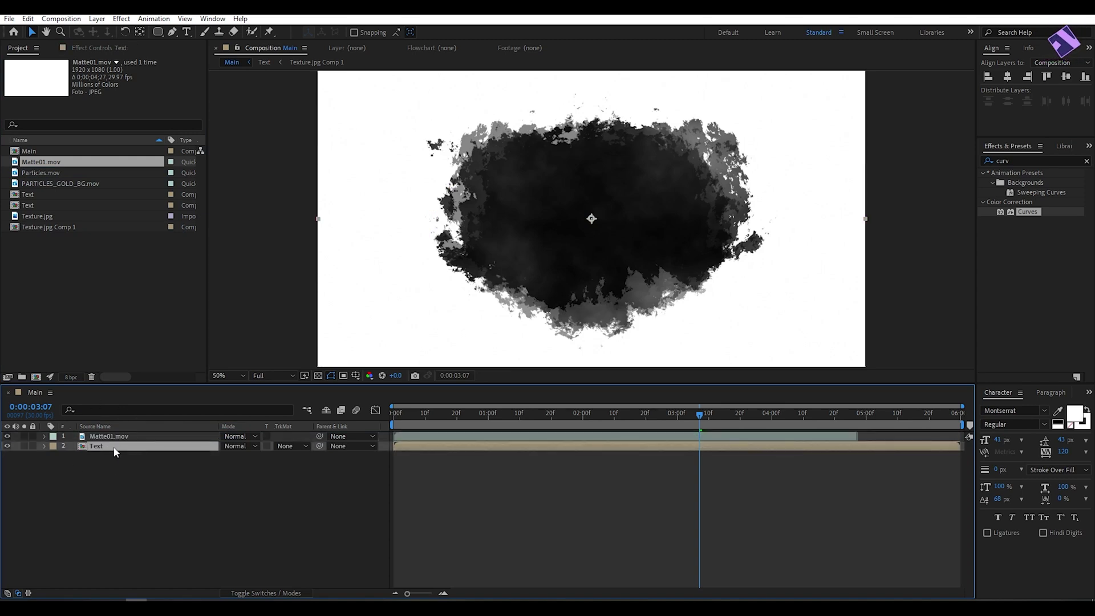
click(285, 447)
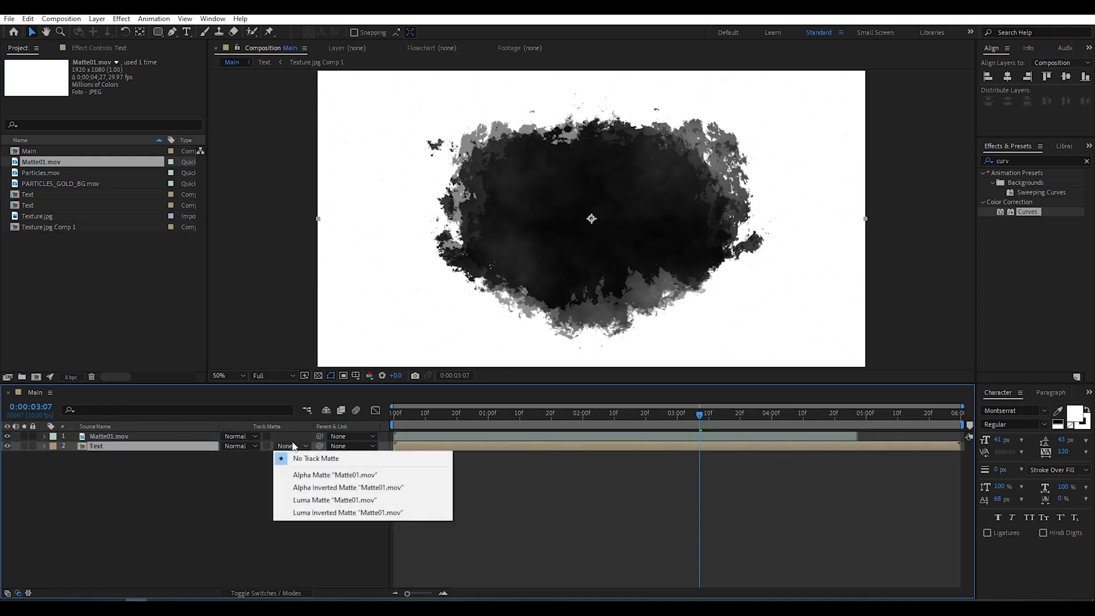
click(344, 513)
drag(569, 420, 381, 434)
key(space)
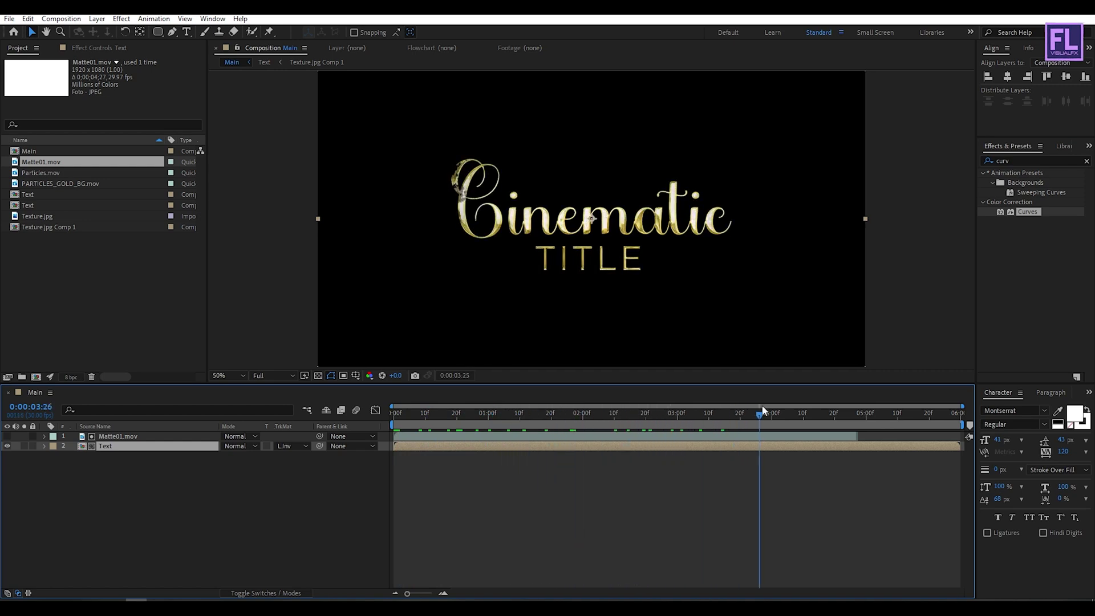
key(space)
- Stretch the Matte01.mov layer horizontally beyond both sides of the frame so it covers the outer letters
drag(394, 413, 620, 395)
click(114, 500)
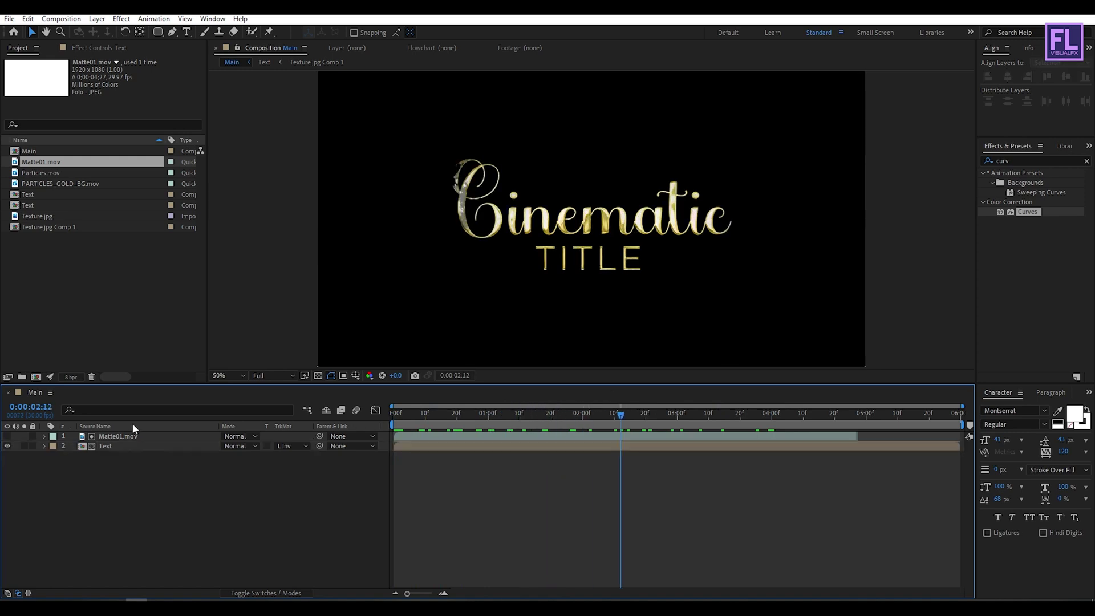
click(136, 436)
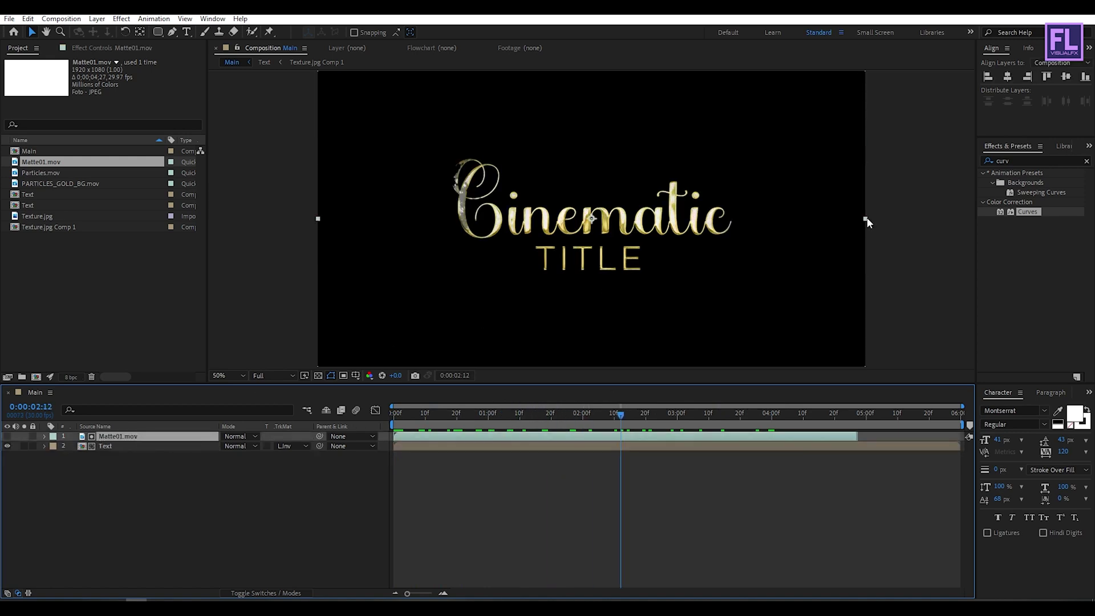
drag(867, 221, 933, 219)
- Set the composition preview resolution to Quarter and check the matte reveal from the start to about 0:00:01:29
key(Home)
click(276, 375)
click(272, 428)
drag(395, 413, 579, 413)
- Pre-compose the Matte01.mov and Text layers as Main Text, moving all attributes into the new composition
click(108, 478)
drag(96, 490, 128, 435)
right_click(128, 435)
click(188, 376)
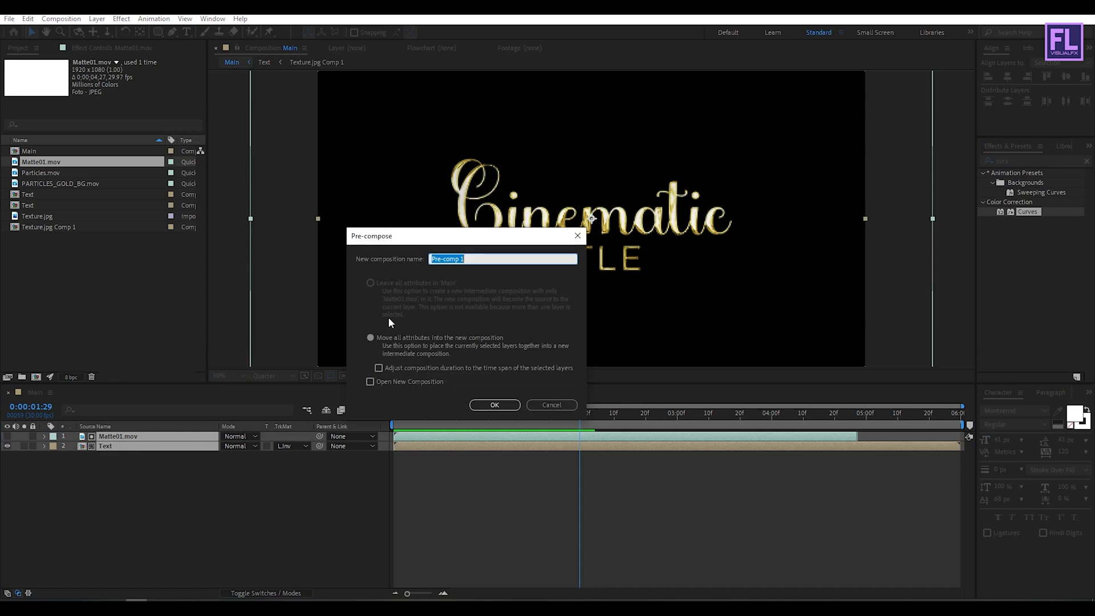
click(405, 338)
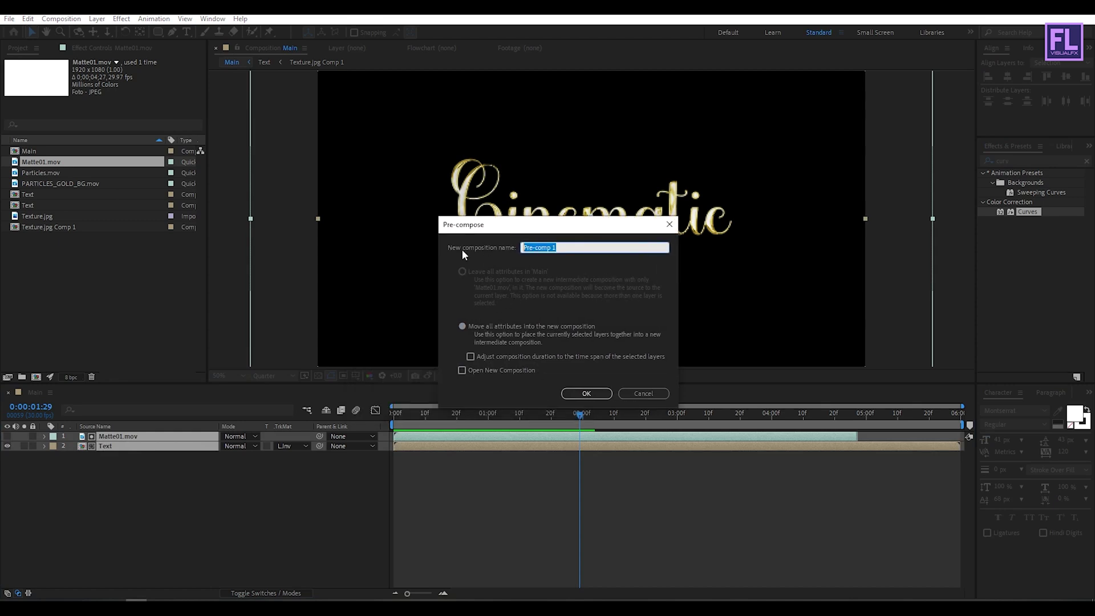
text(Main Text)
click(586, 393)
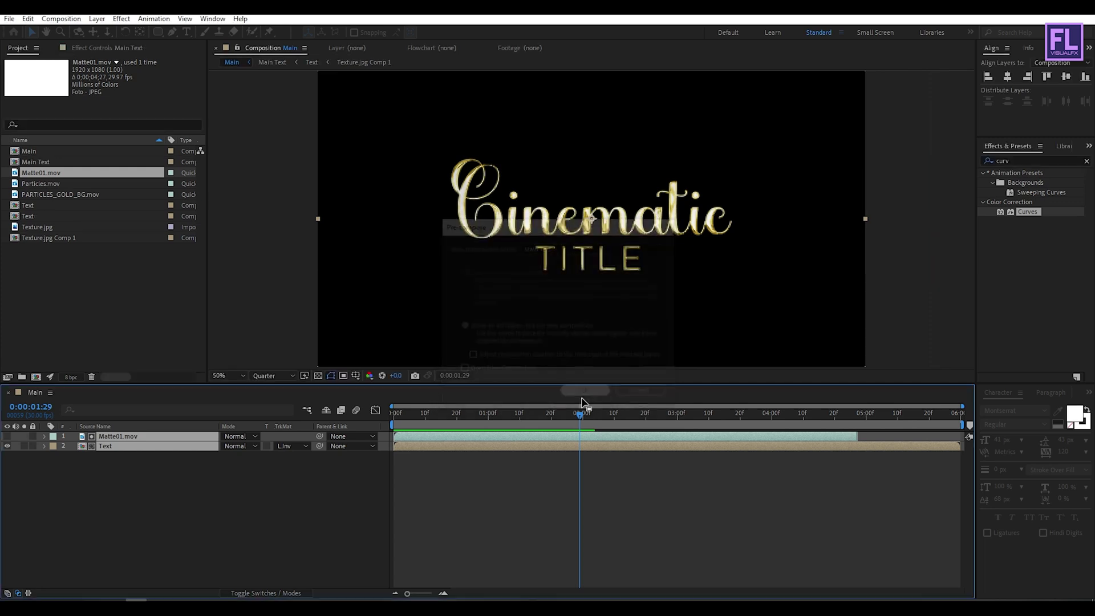
- Add a Scale keyframe of 100% to the Main Text layer at 0:00:00:00
click(416, 414)
drag(415, 417, 367, 453)
key(s)
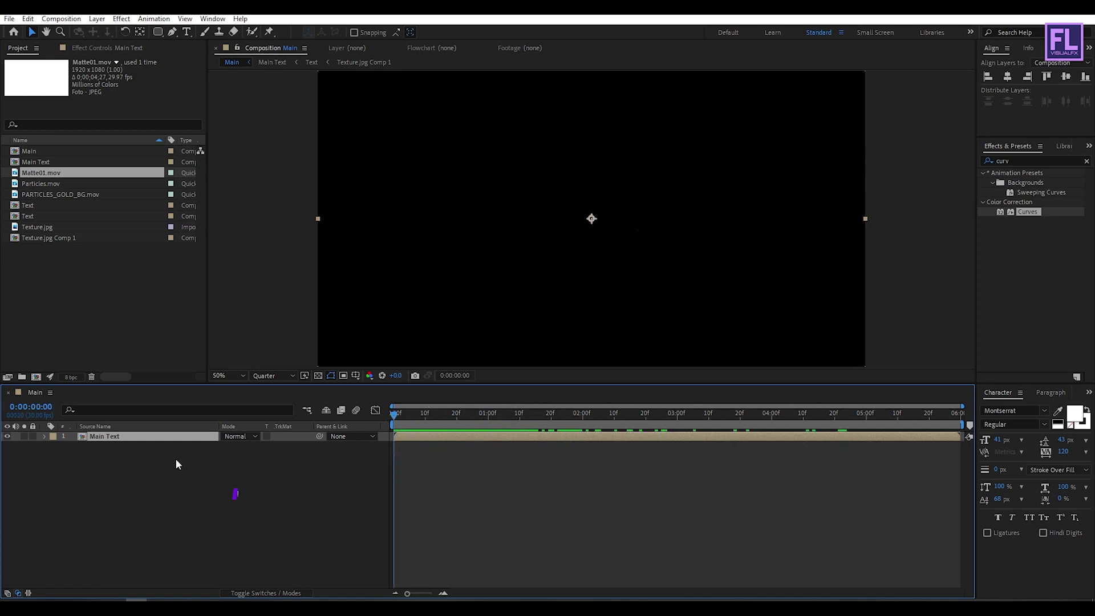
click(73, 446)
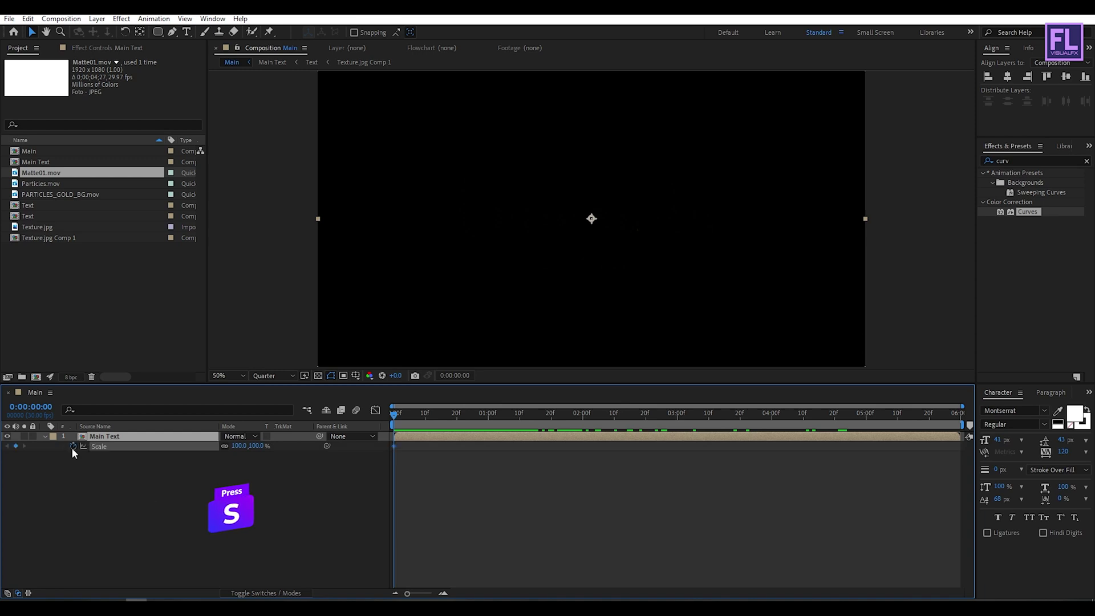
- Set the Main Text layer's Scale to 85% at 0:00:05:29, preview the shrink and collapse the layer's properties
click(412, 412)
key(End)
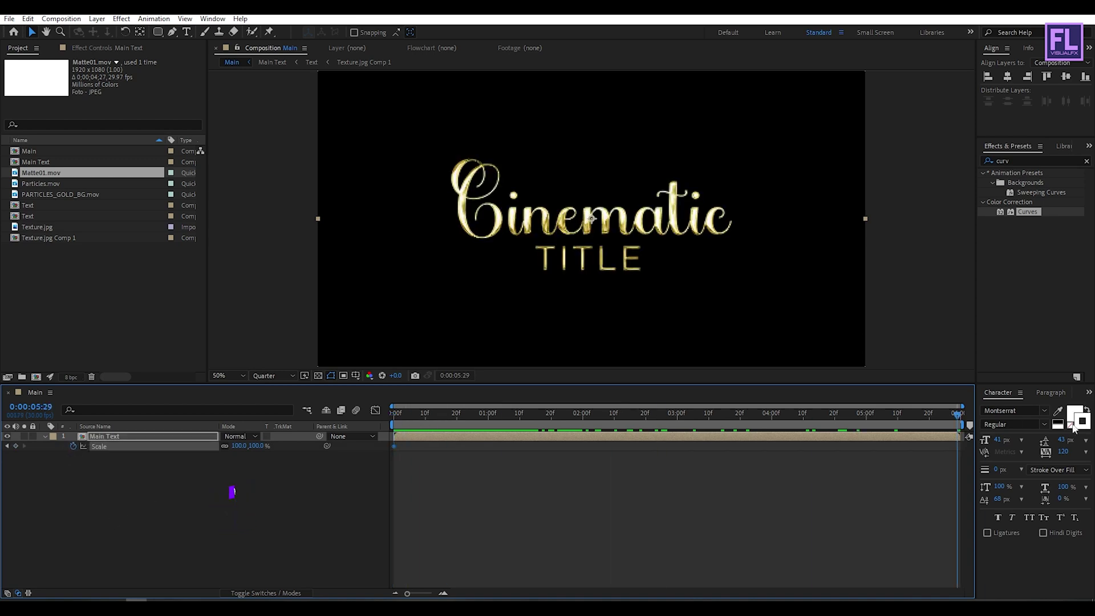
drag(238, 449, 234, 455)
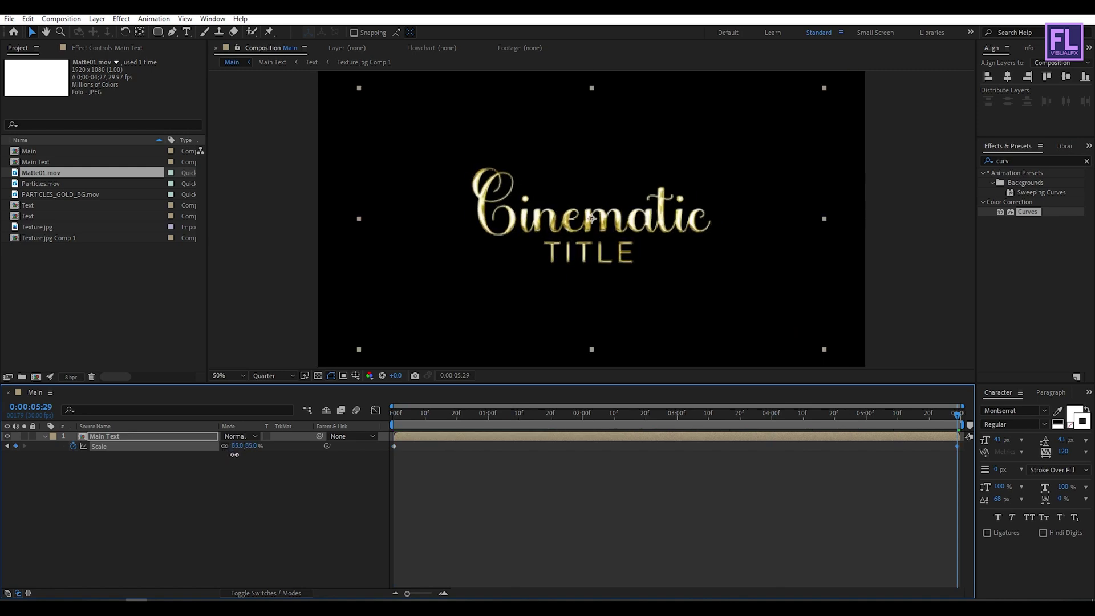
drag(413, 423, 592, 468)
click(80, 478)
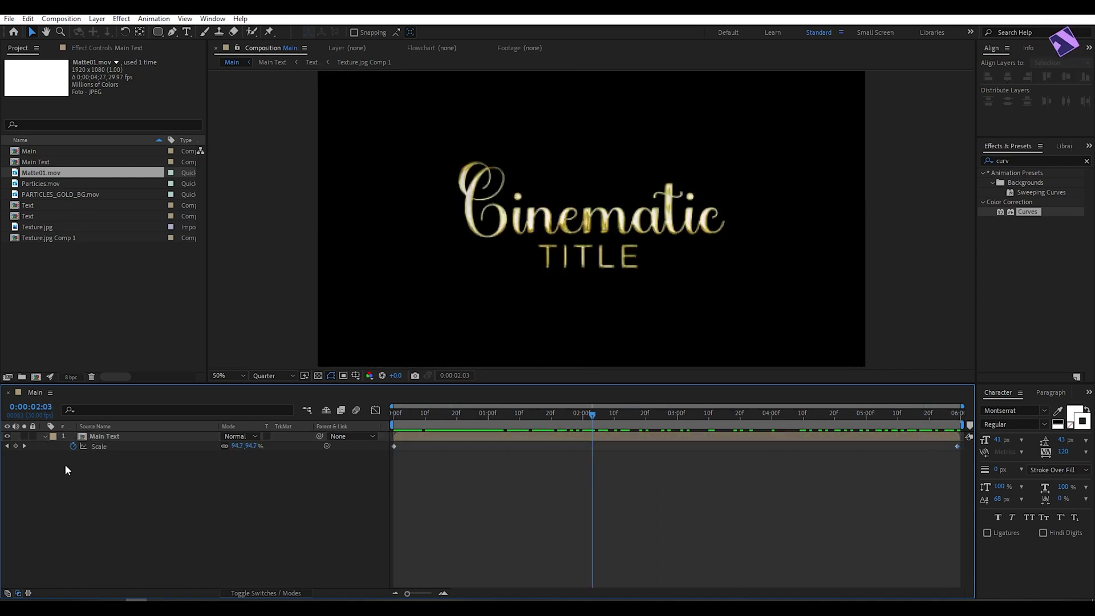
click(45, 436)
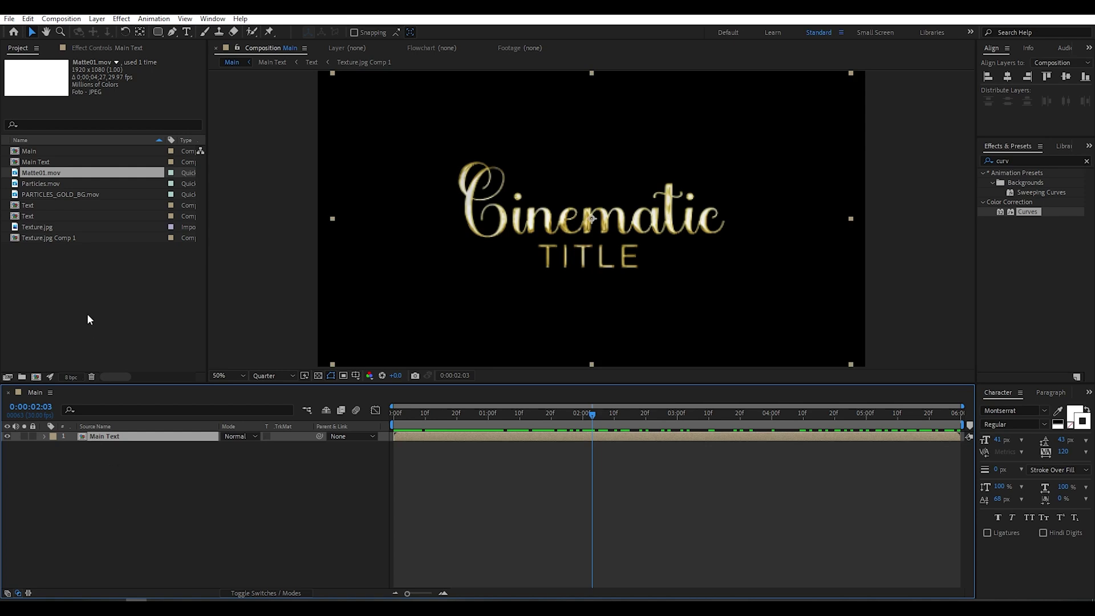
- Place PARTICLES_GOLD_BG.mov beneath the Main Text layer and set its Opacity to 60%
click(60, 194)
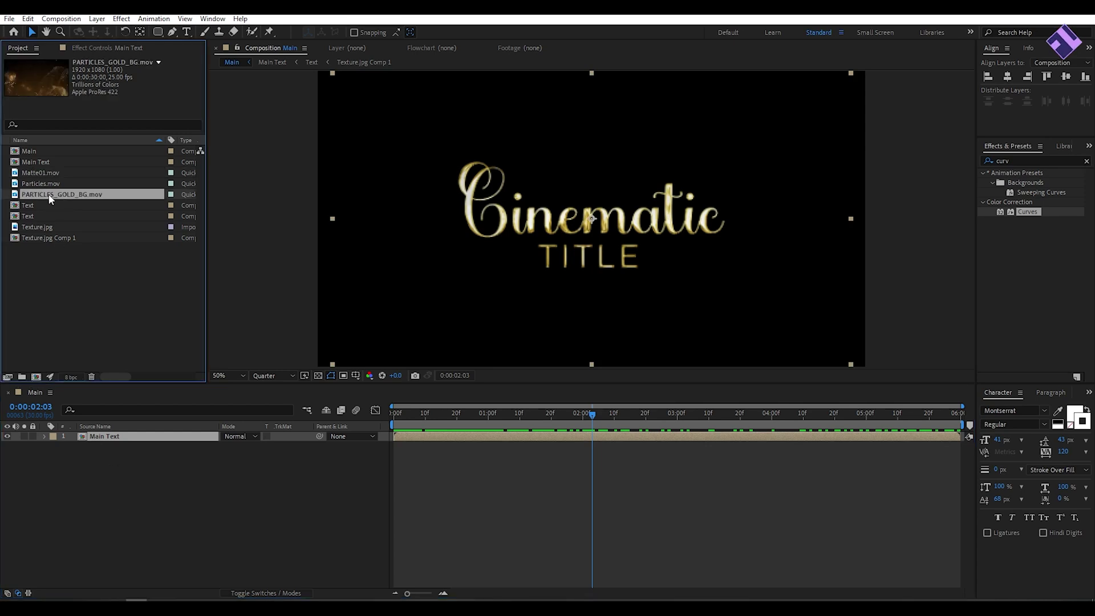
drag(50, 198, 112, 473)
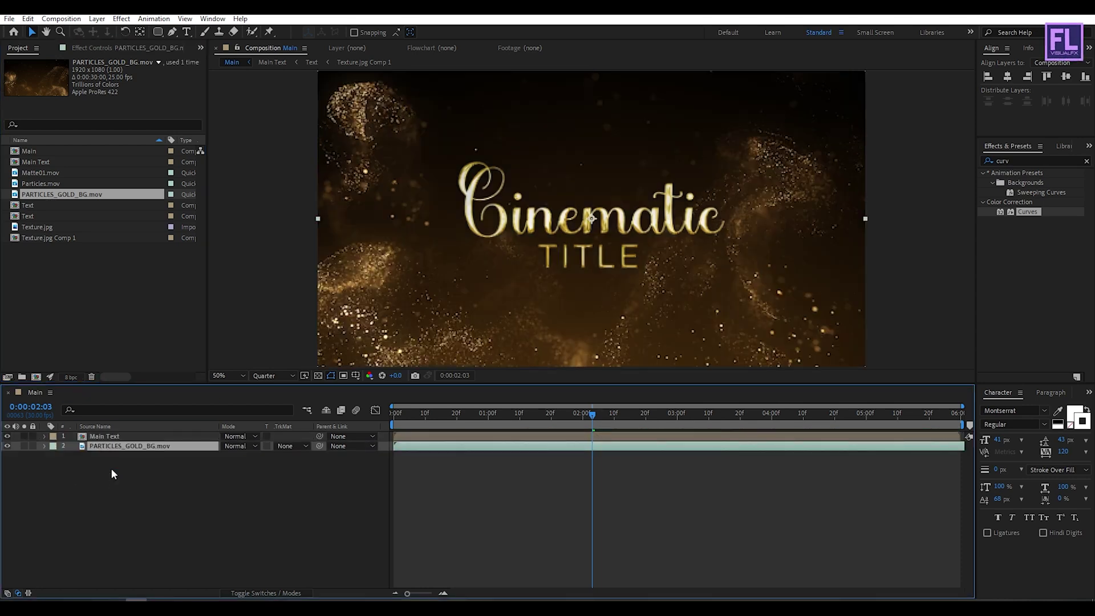
key(t)
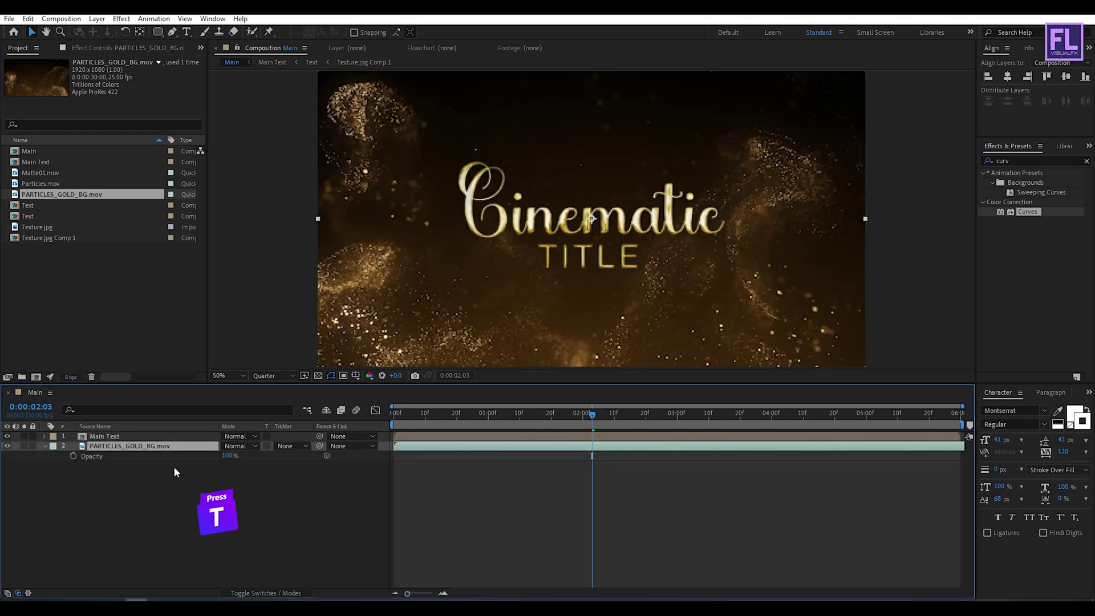
click(228, 456)
text(60)
key(Return)
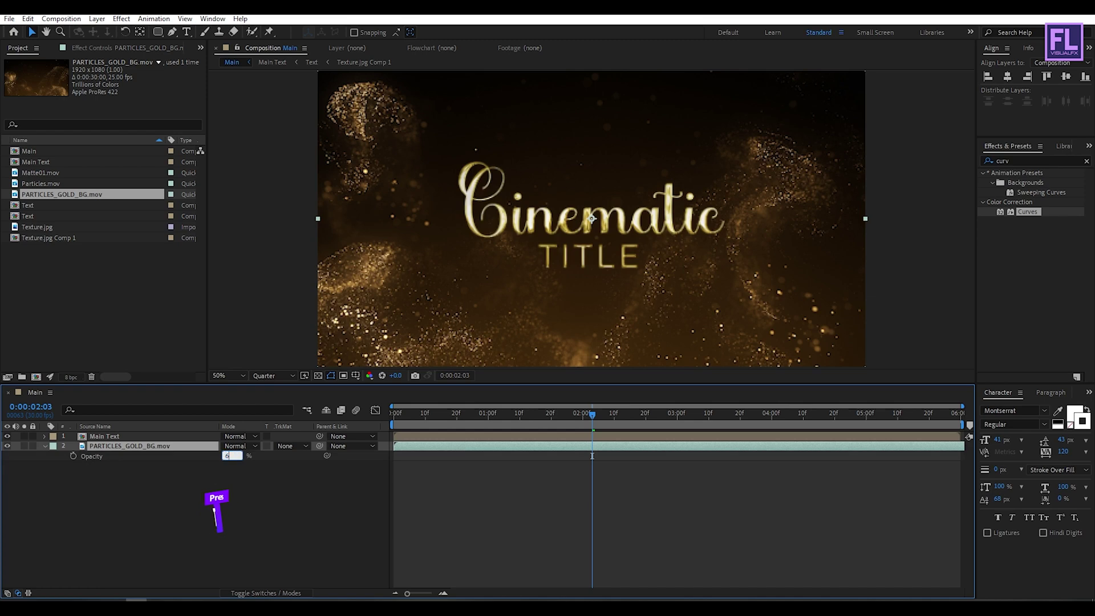
click(50, 540)
click(45, 446)
- Set the composition preview resolution to Full
click(272, 376)
click(275, 398)
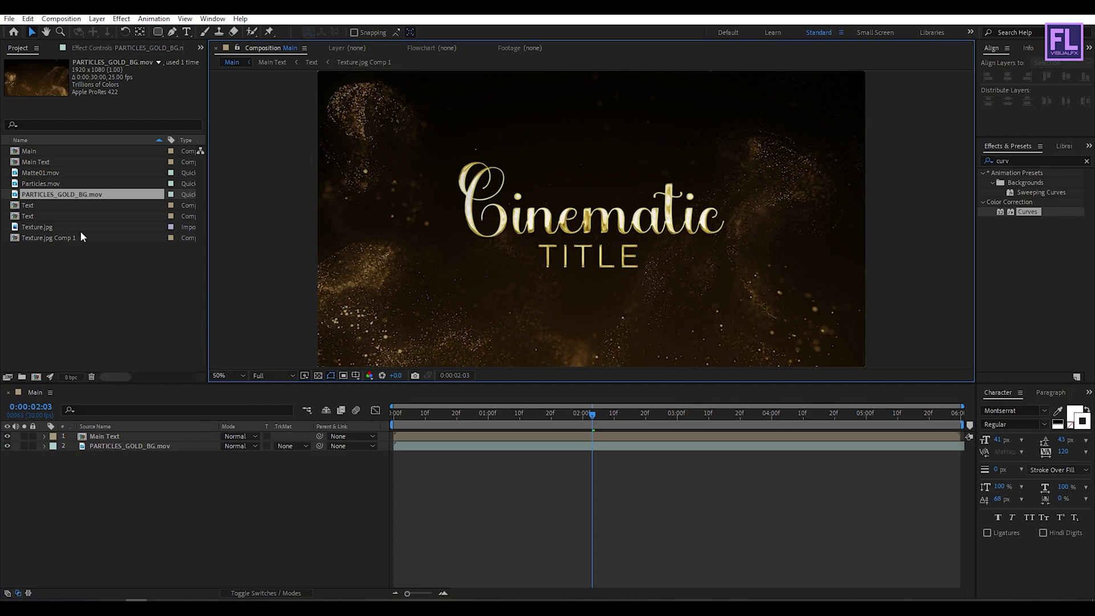
- Place Particles.mov above the Main Text layer in the Main composition and set its blending mode to Add
click(48, 185)
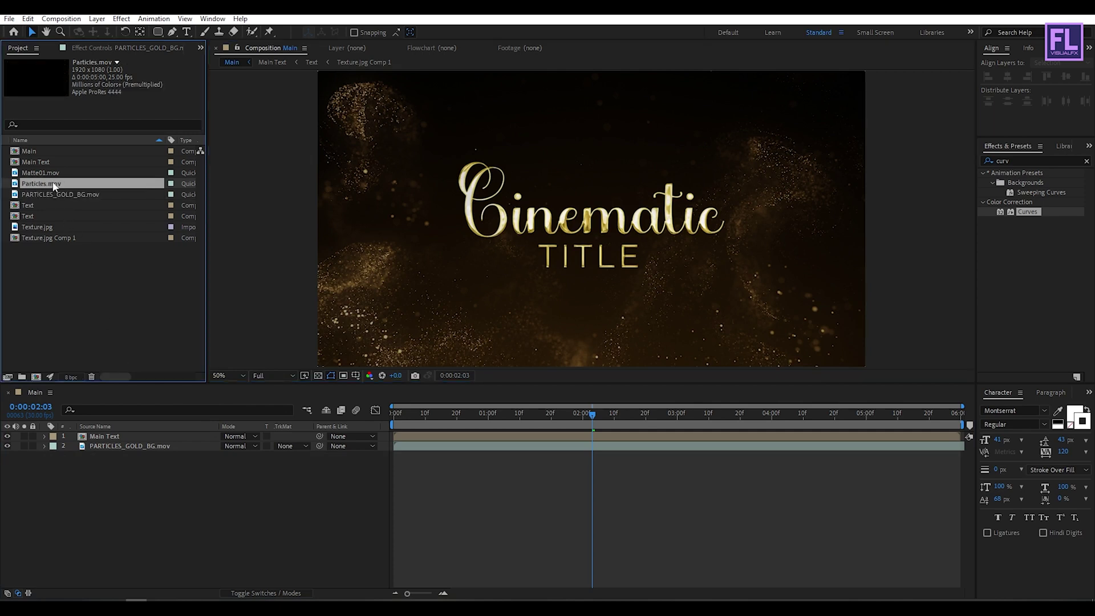
drag(48, 184, 118, 433)
mouse_move(569, 417)
mouse_down()
mouse_move(502, 416)
mouse_move(555, 416)
mouse_up()
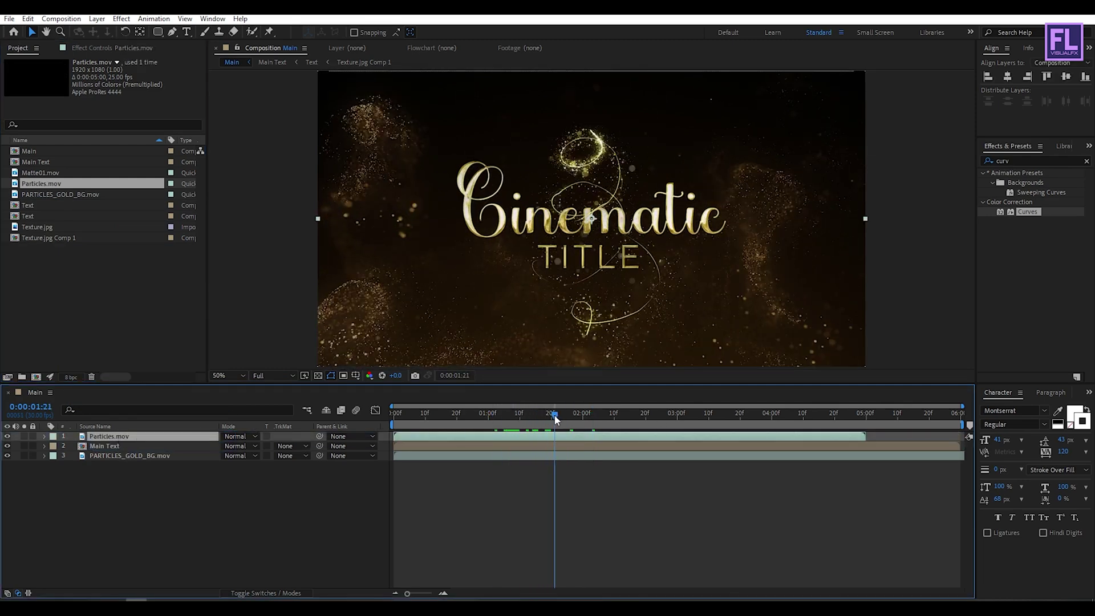
click(238, 436)
click(292, 220)
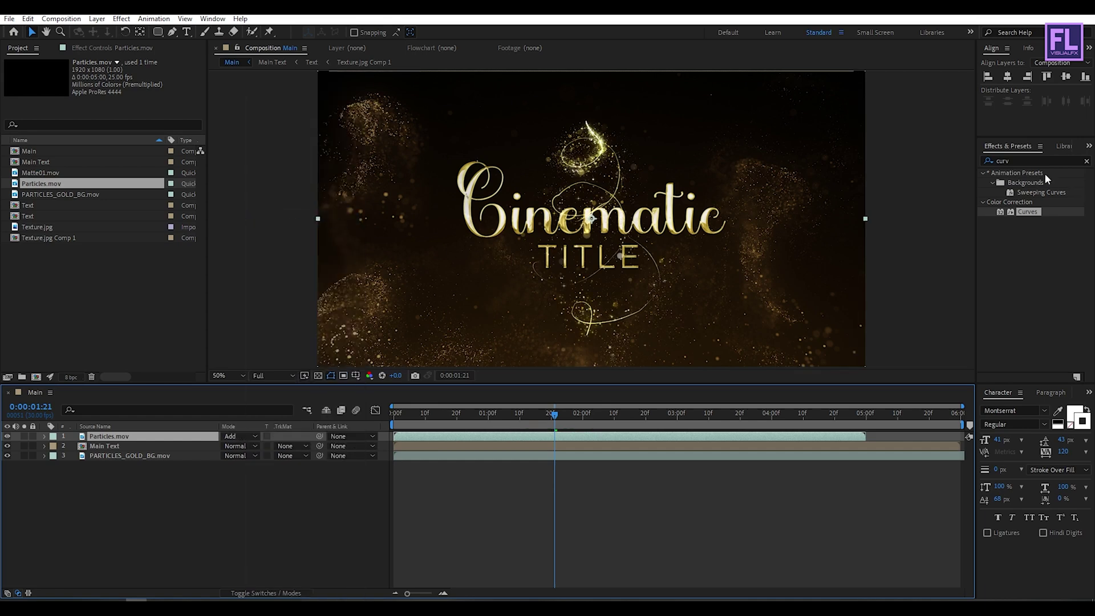
- Apply the Curves effect to the Particles.mov layer and raise its RGB curve in the shadows and highlights to brighten the particles
key(ctrl+5)
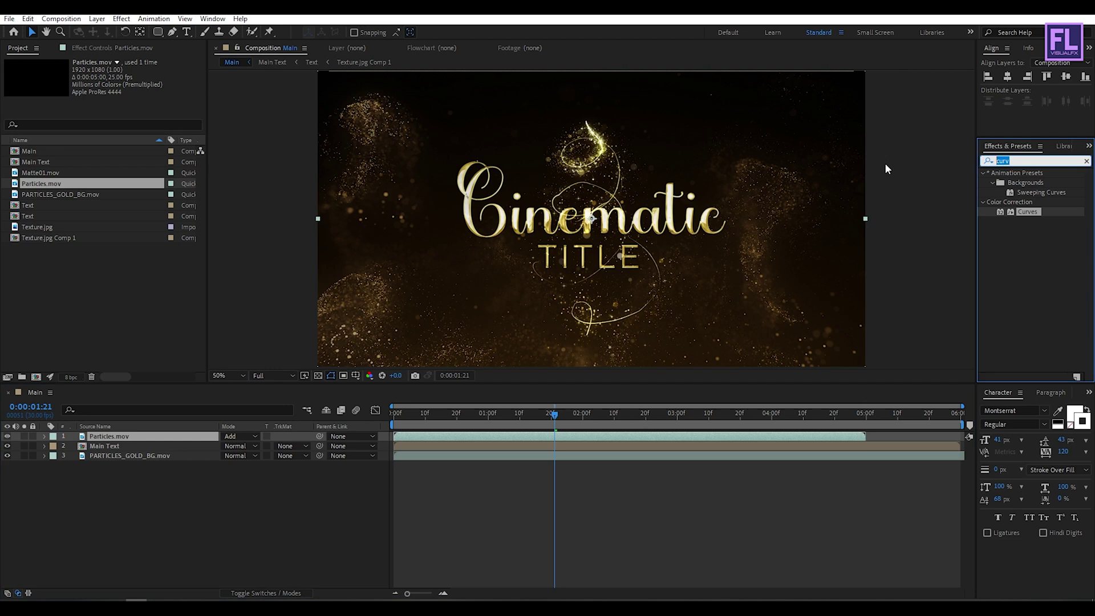
click(1028, 213)
click(1027, 212)
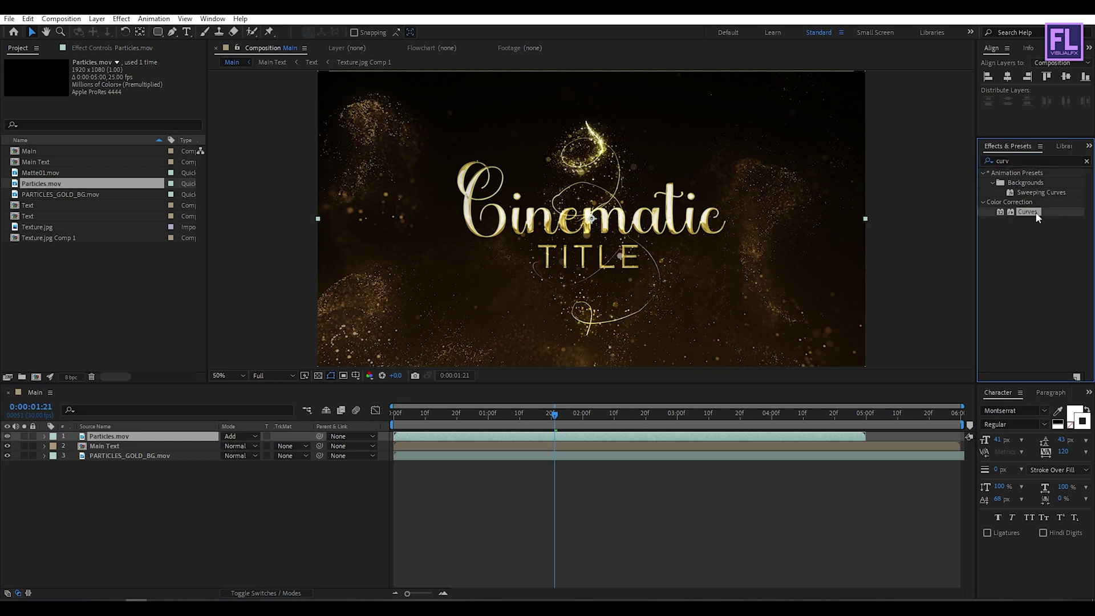
drag(1034, 217, 159, 439)
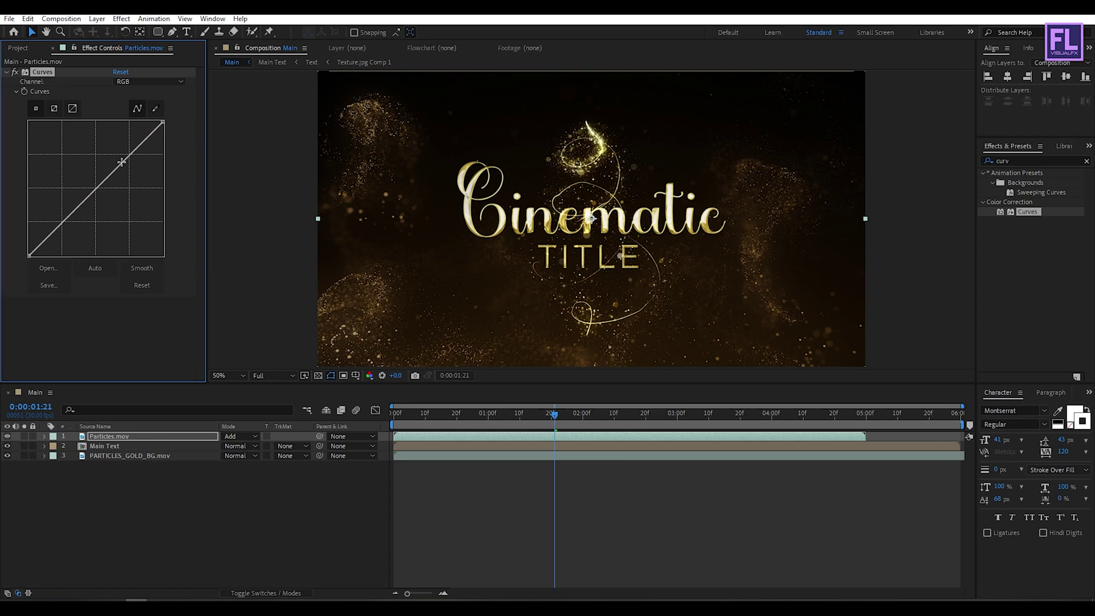
drag(121, 162, 113, 147)
drag(59, 206, 69, 200)
click(118, 506)
- Preview the particle animation around the title and check the Opacity of the PARTICLES_GOLD_BG.mov layer
scroll(641, 237, down, 2)
scroll(642, 238, up, 2)
drag(554, 412, 624, 393)
click(150, 457)
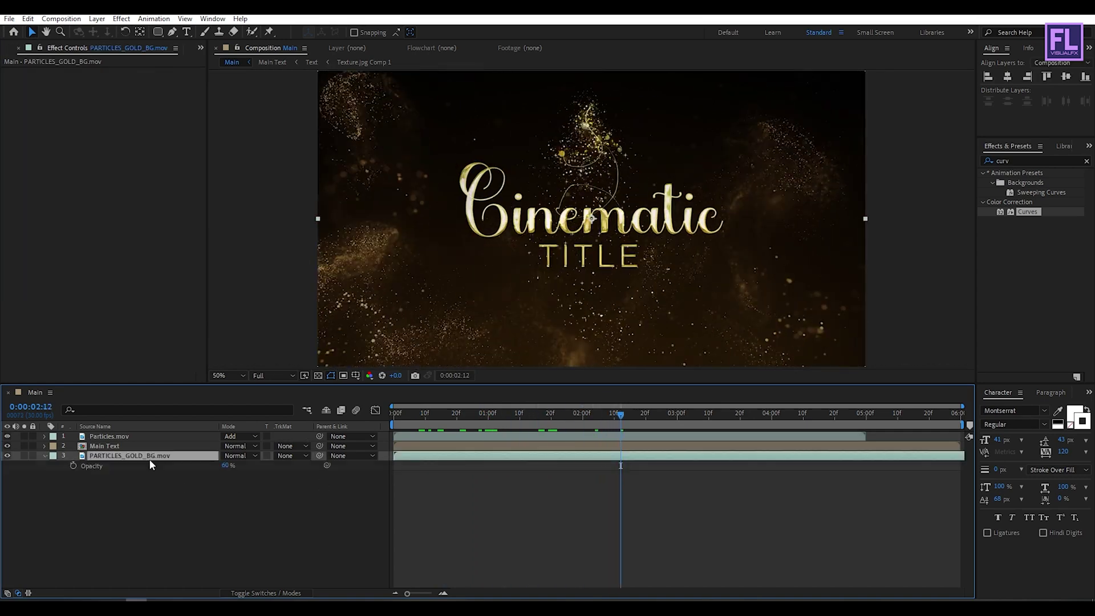
click(151, 485)
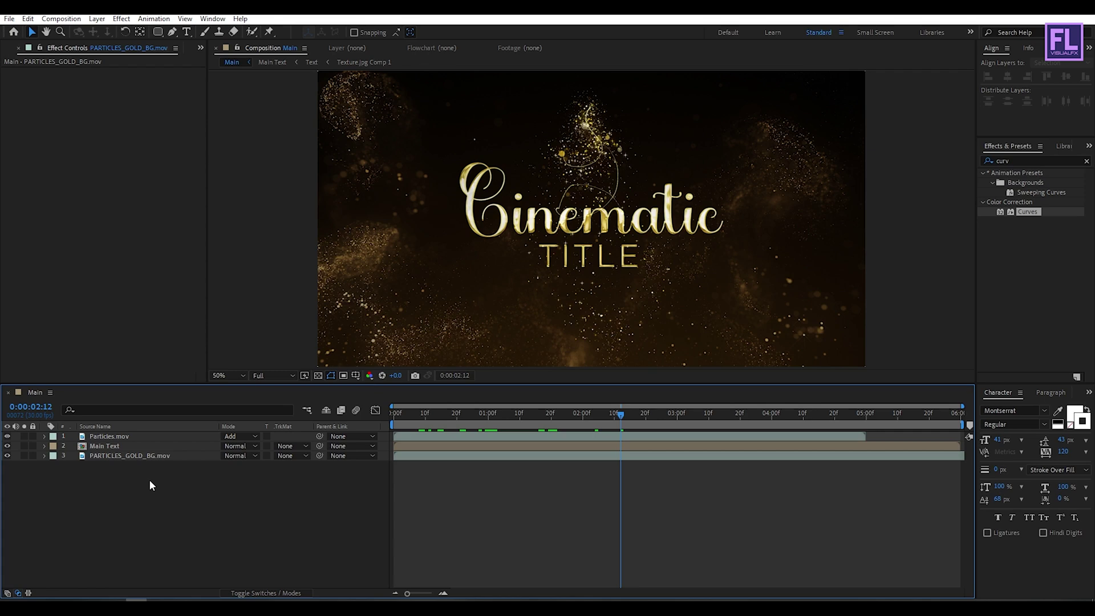
drag(587, 415, 621, 408)
- Create a black (000000) solid layer at composition size above all other layers
right_click(113, 514)
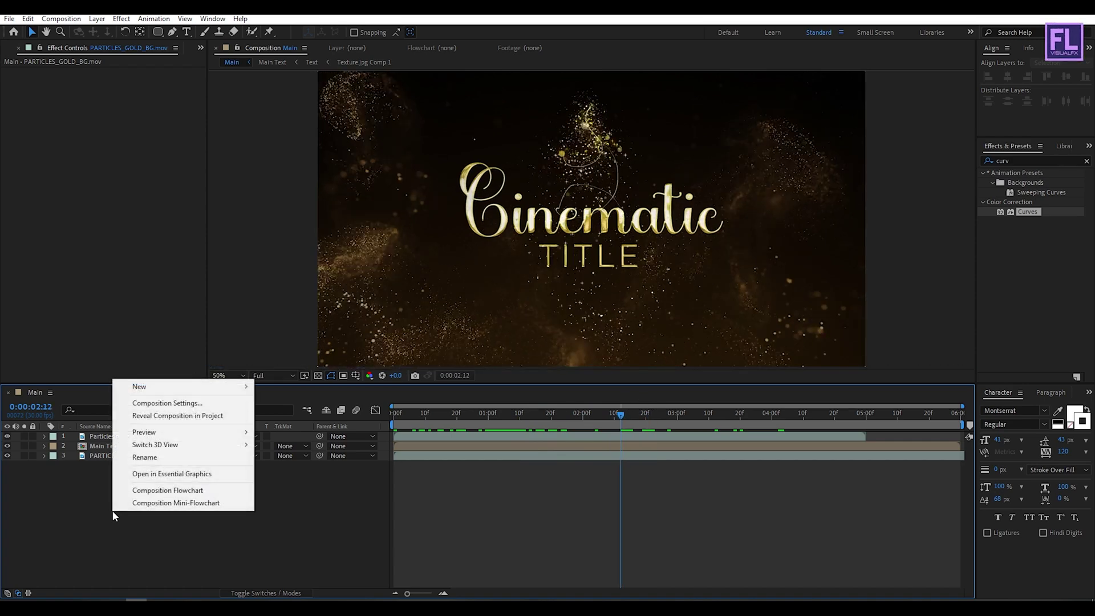
mouse_move(234, 387)
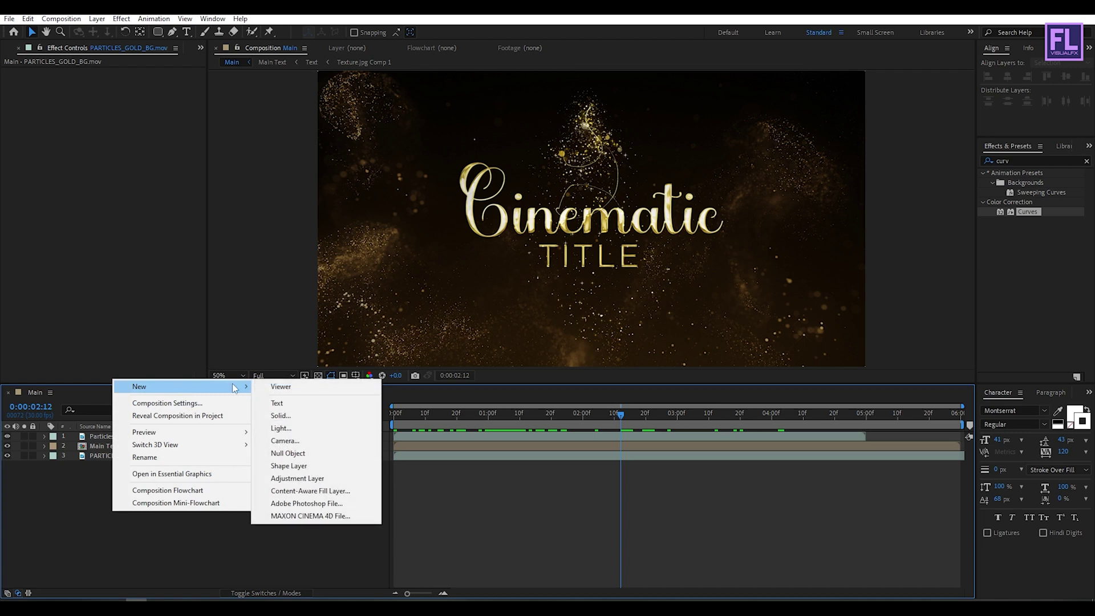
click(306, 416)
click(491, 443)
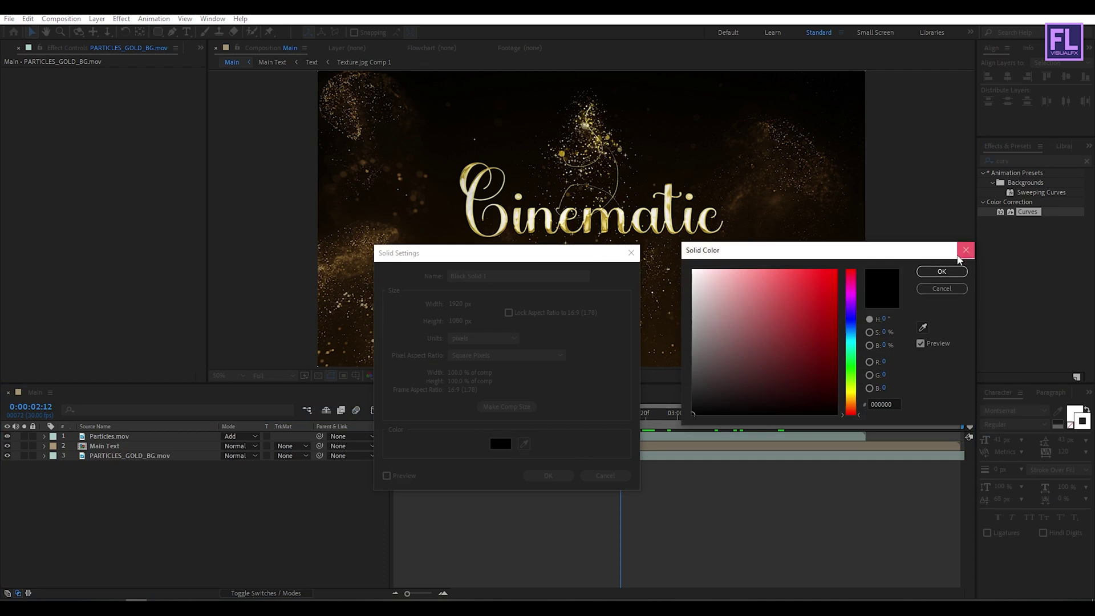
click(941, 272)
click(548, 475)
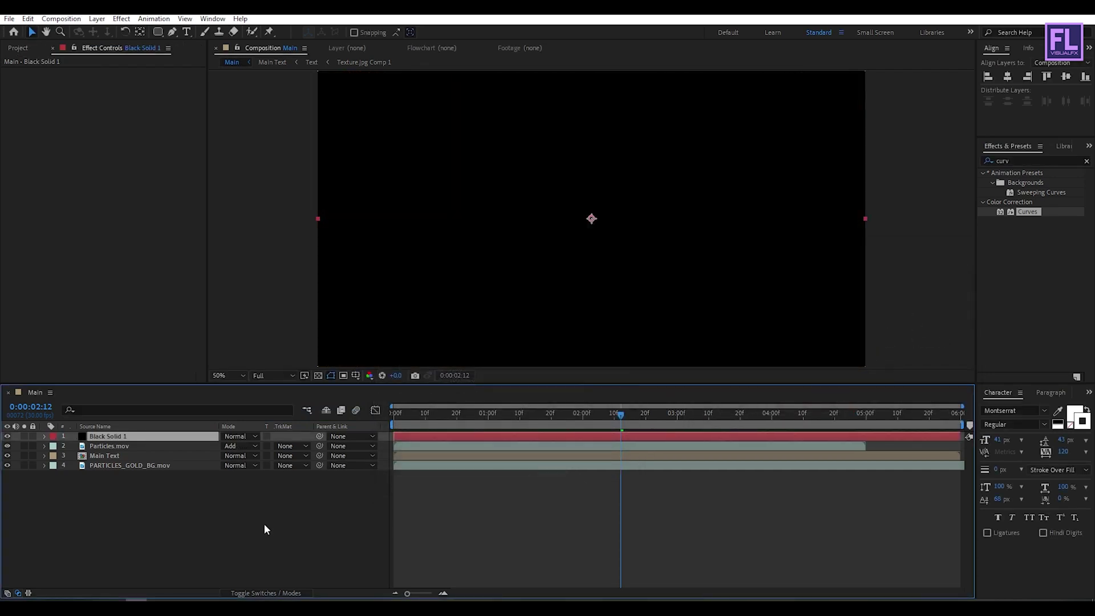
- Add a full-frame rectangular mask to the black solid, shrink it vertically from both edges and invert it to form cinematic bars
double_click(159, 32)
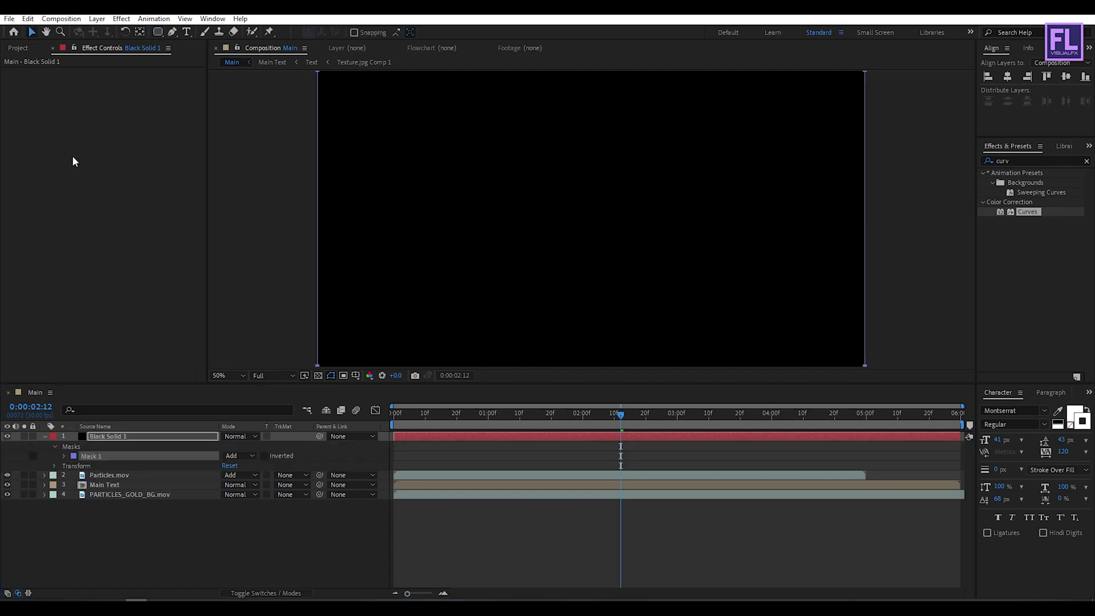
click(576, 144)
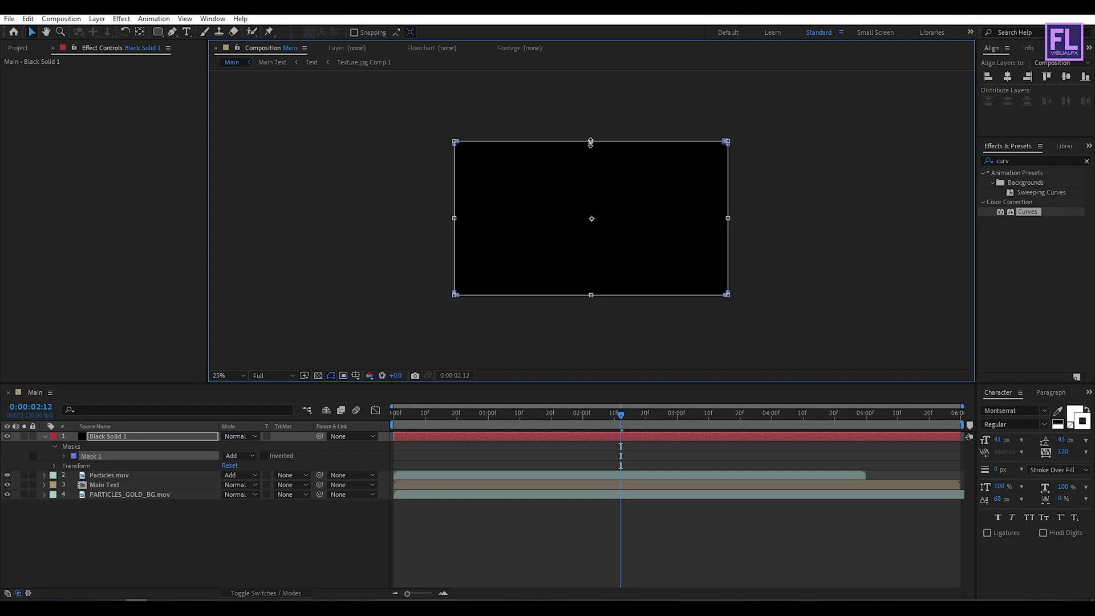
drag(590, 142, 593, 163)
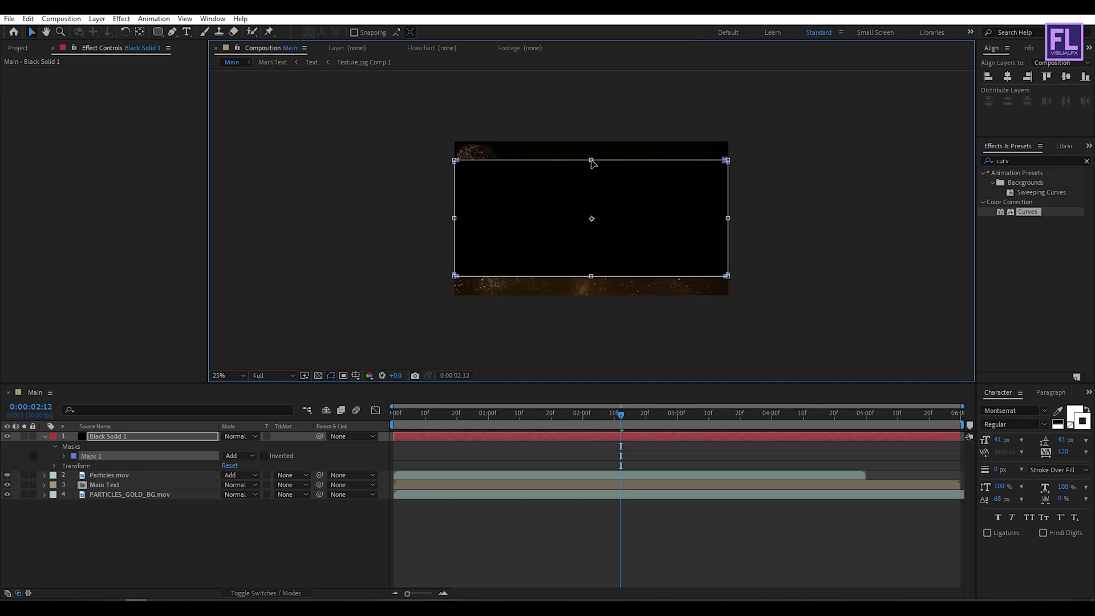
key(period)
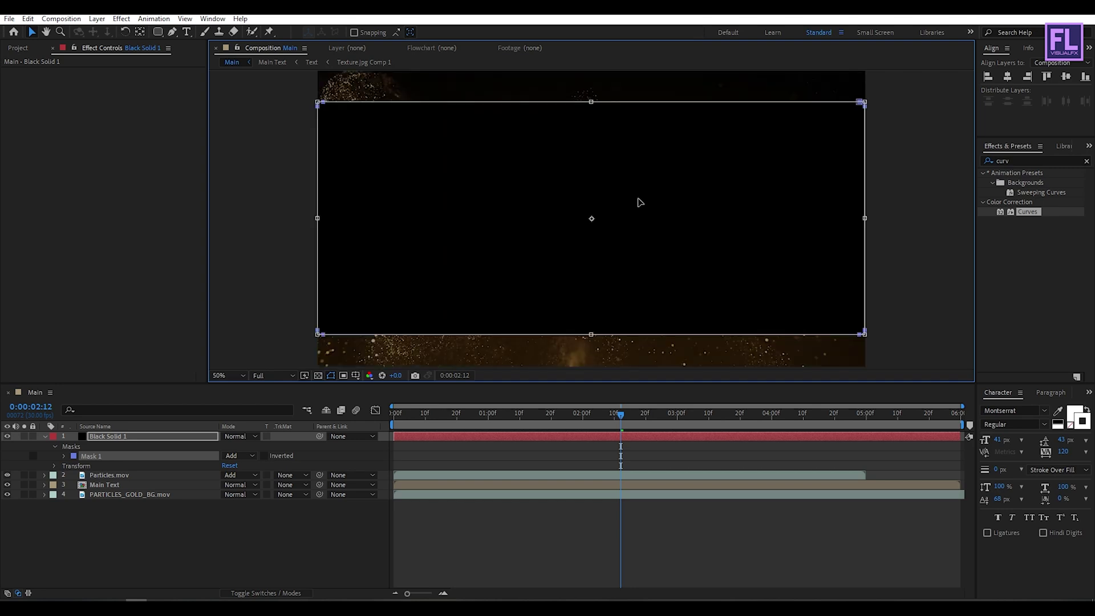
click(265, 456)
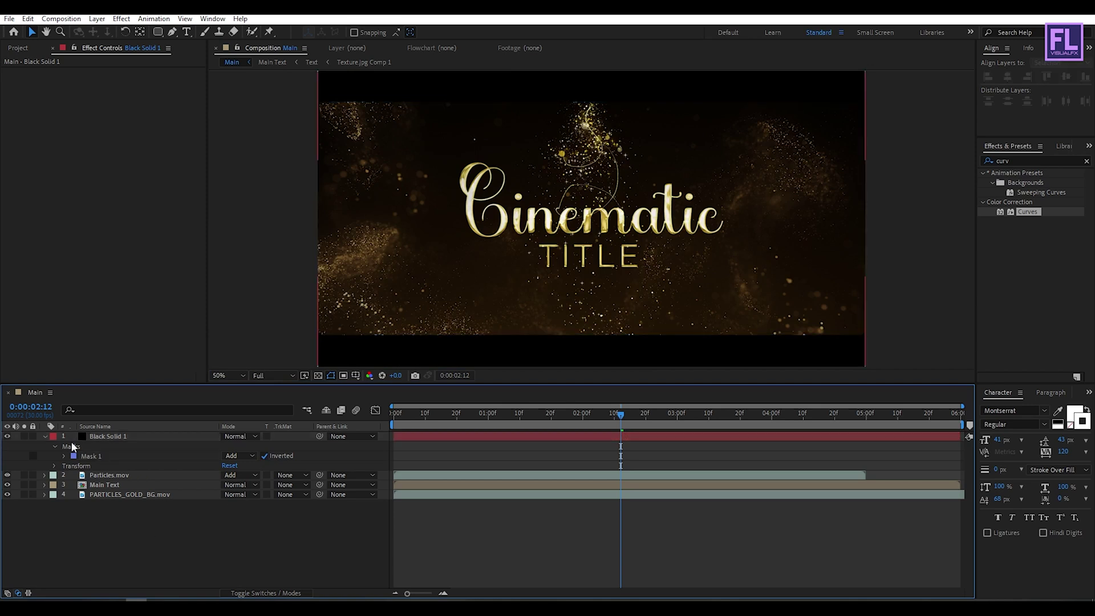
click(44, 436)
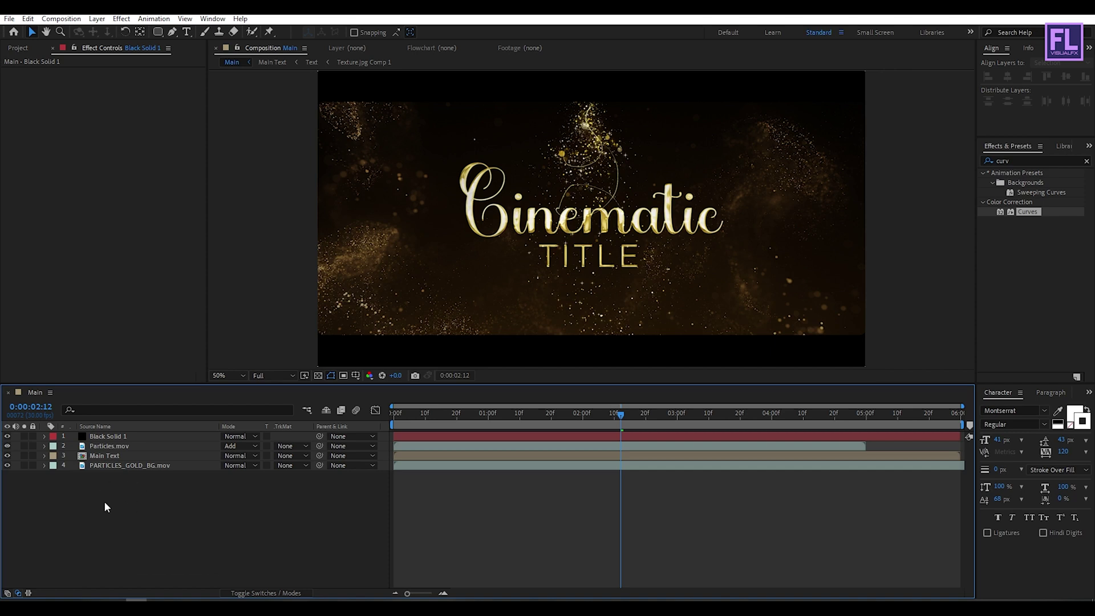
- Apply Curves to the PARTICLES_GOLD_BG.mov layer and shape a gentle S-curve with lowered shadows and raised highlights for contrast
click(118, 466)
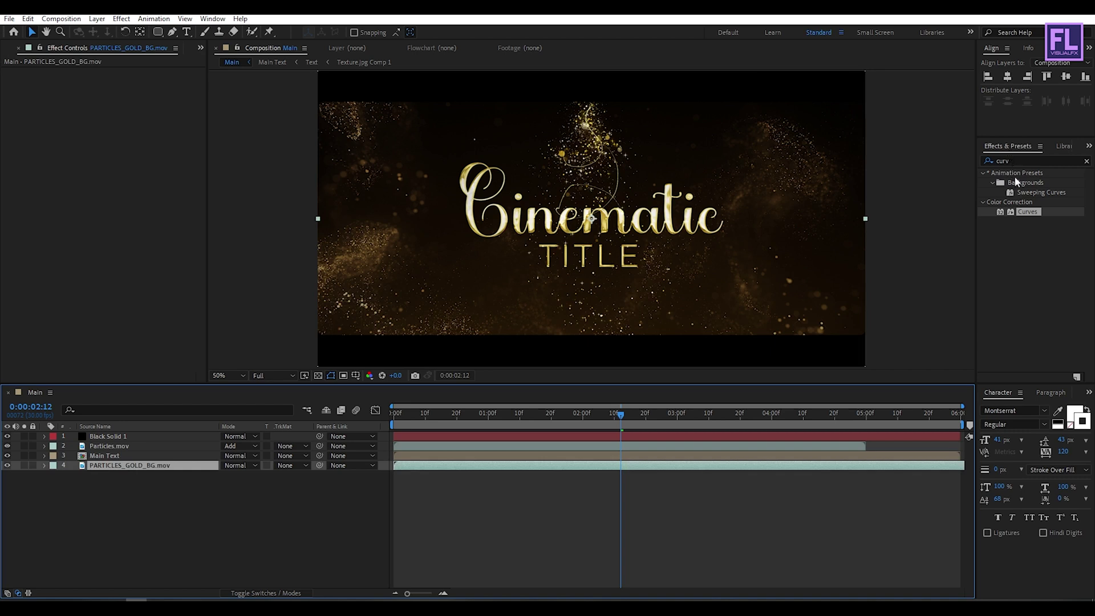
click(1035, 212)
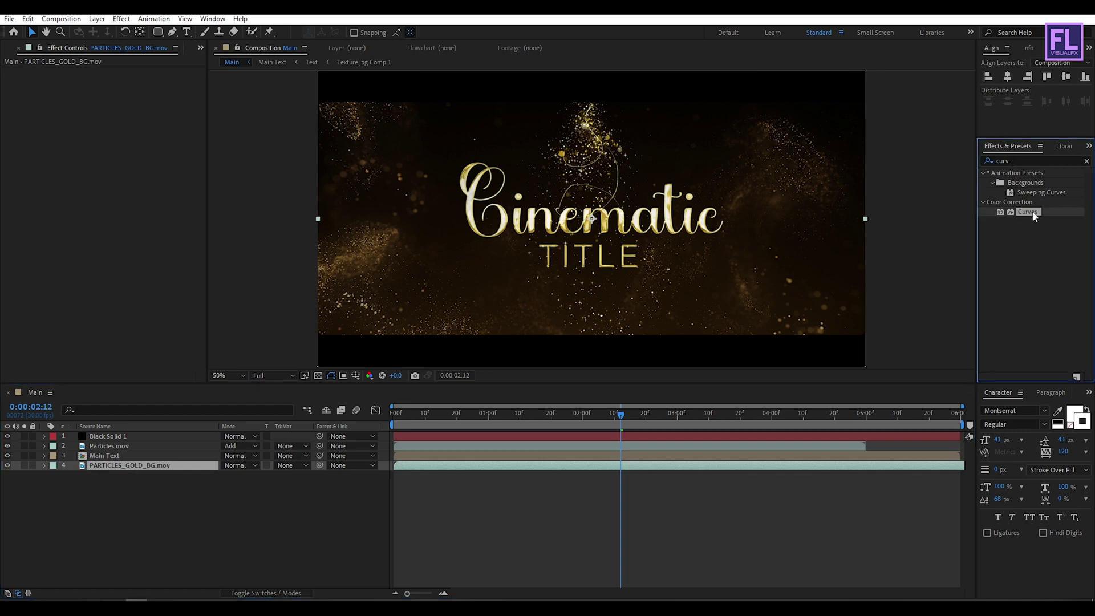
drag(1031, 216, 128, 467)
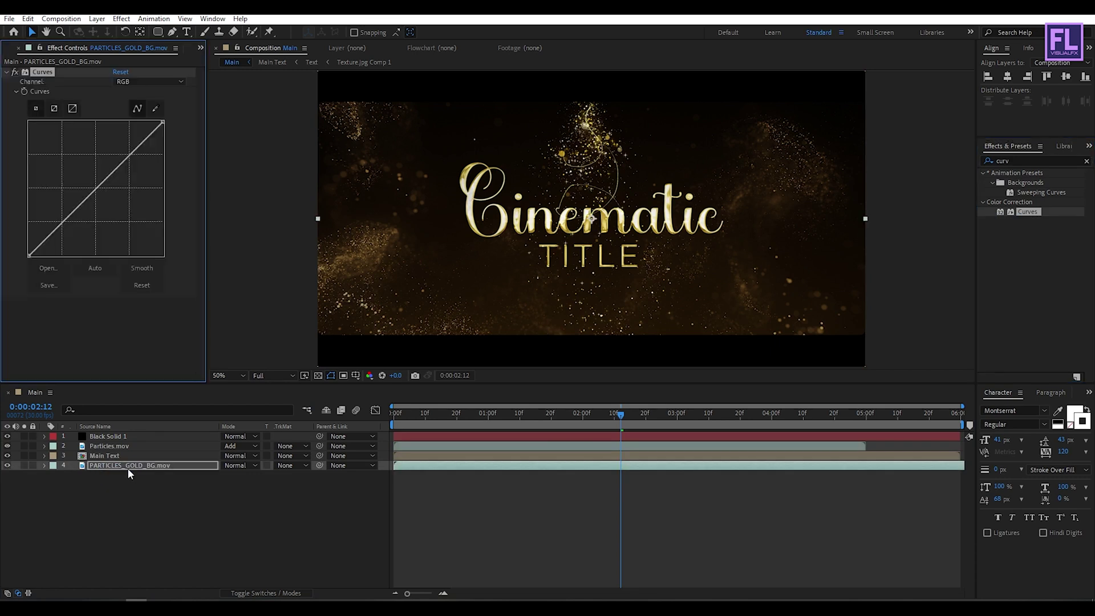
click(131, 152)
drag(54, 227, 53, 242)
drag(48, 244, 46, 254)
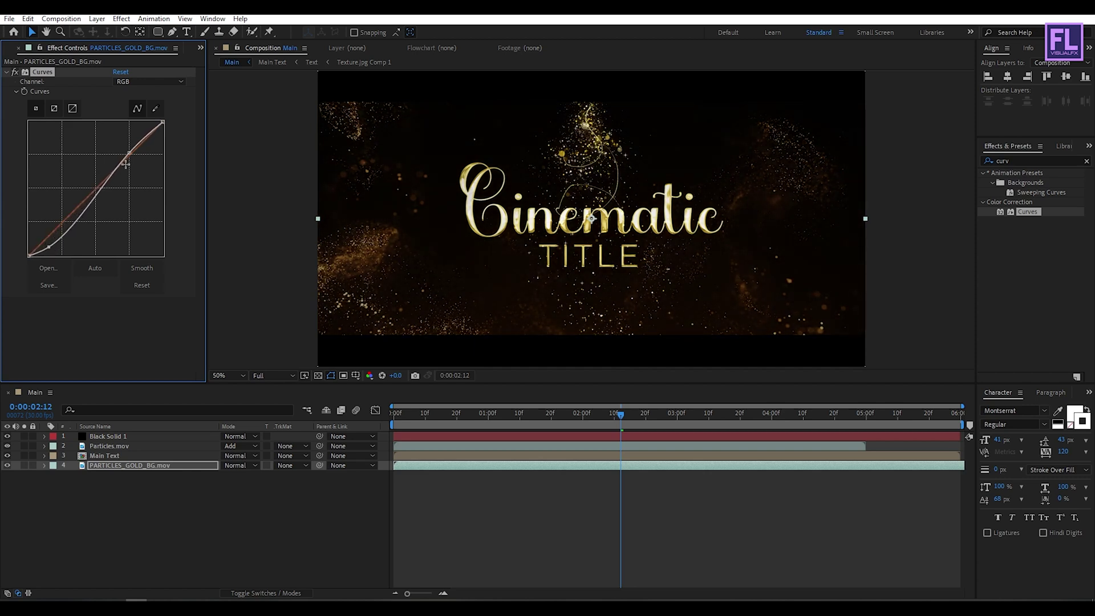
mouse_move(132, 151)
mouse_down()
mouse_move(140, 142)
mouse_move(148, 159)
mouse_move(129, 146)
mouse_up()
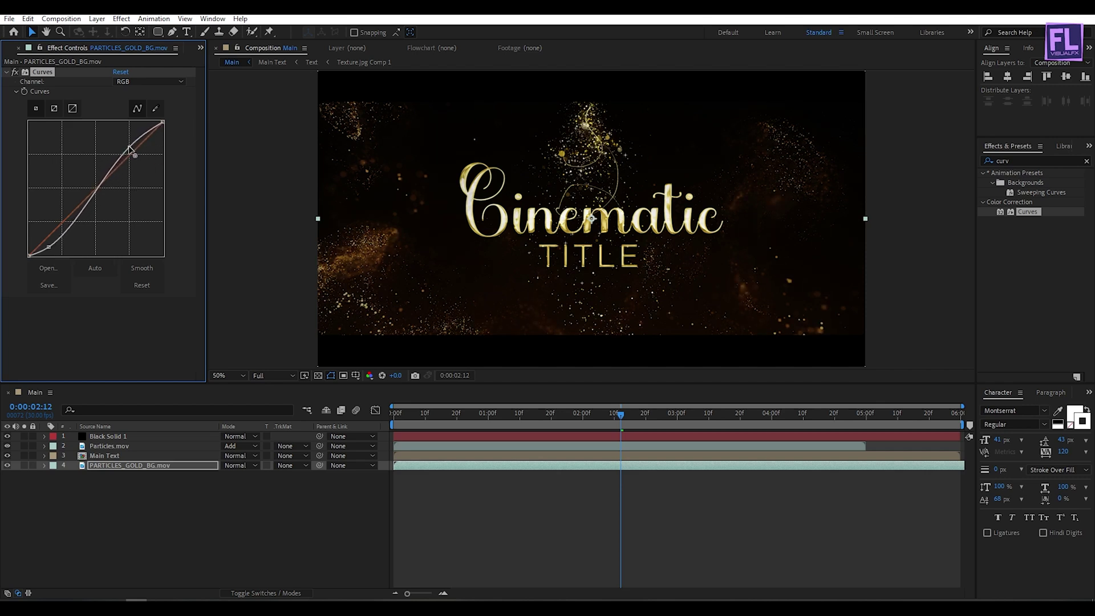
drag(49, 247, 65, 230)
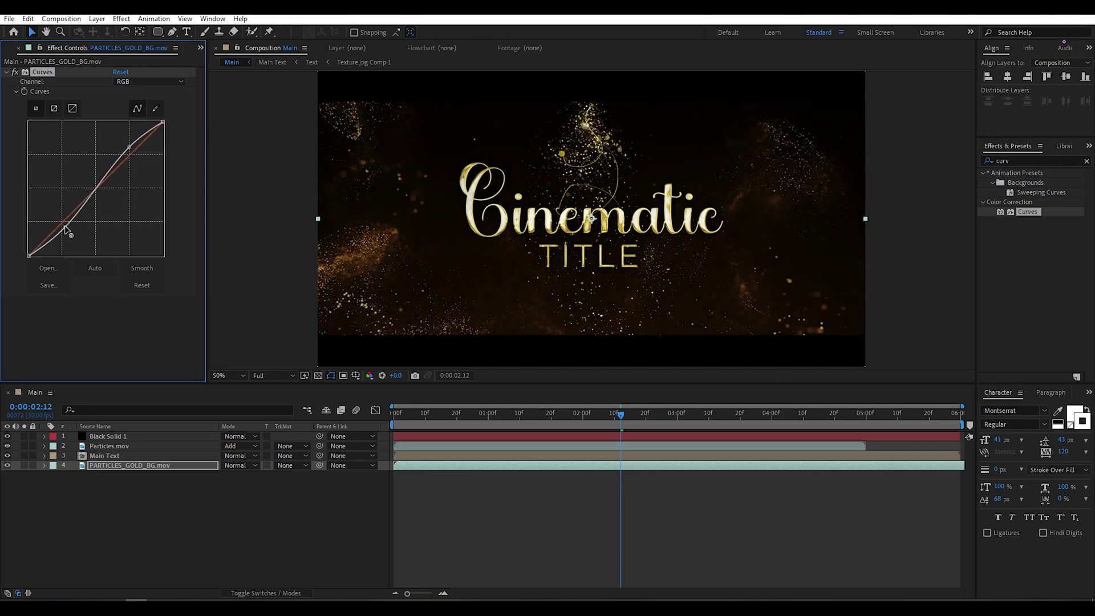
drag(399, 412, 564, 381)
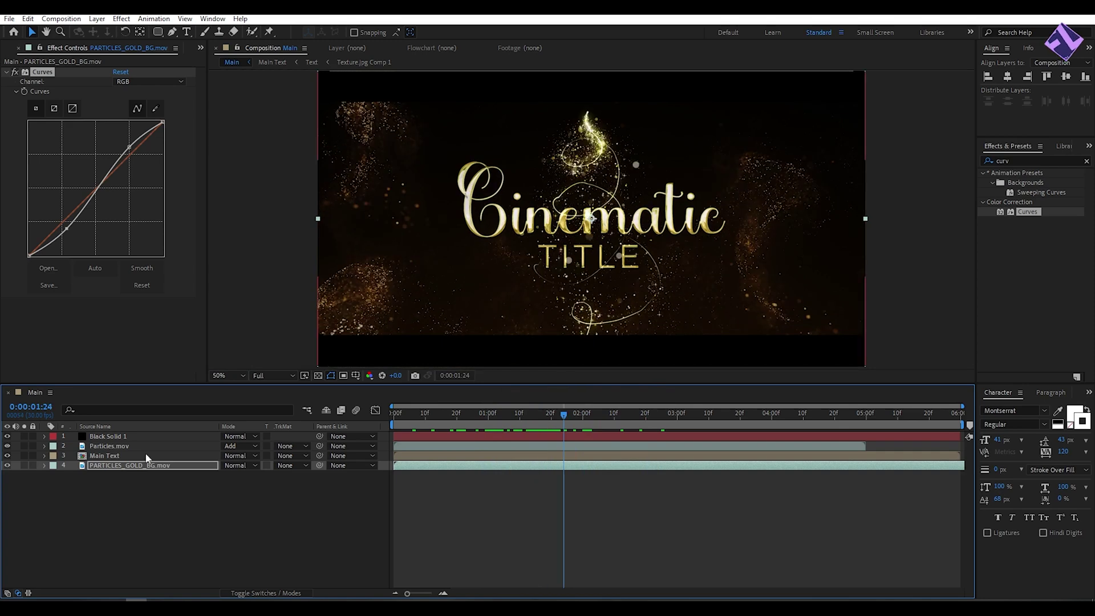
- Scale the Particles.mov layer down slightly and proportionally around its centre, and preview the result
click(109, 446)
drag(873, 219, 820, 211)
drag(569, 420, 757, 412)
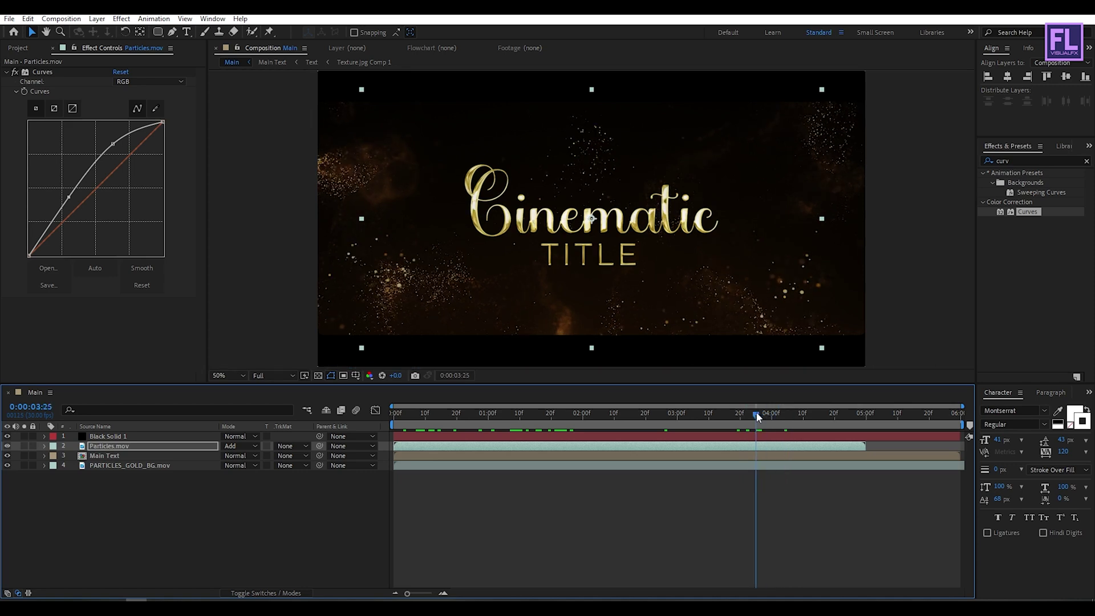
- Create a new adjustment layer at the top of the Main composition
right_click(145, 516)
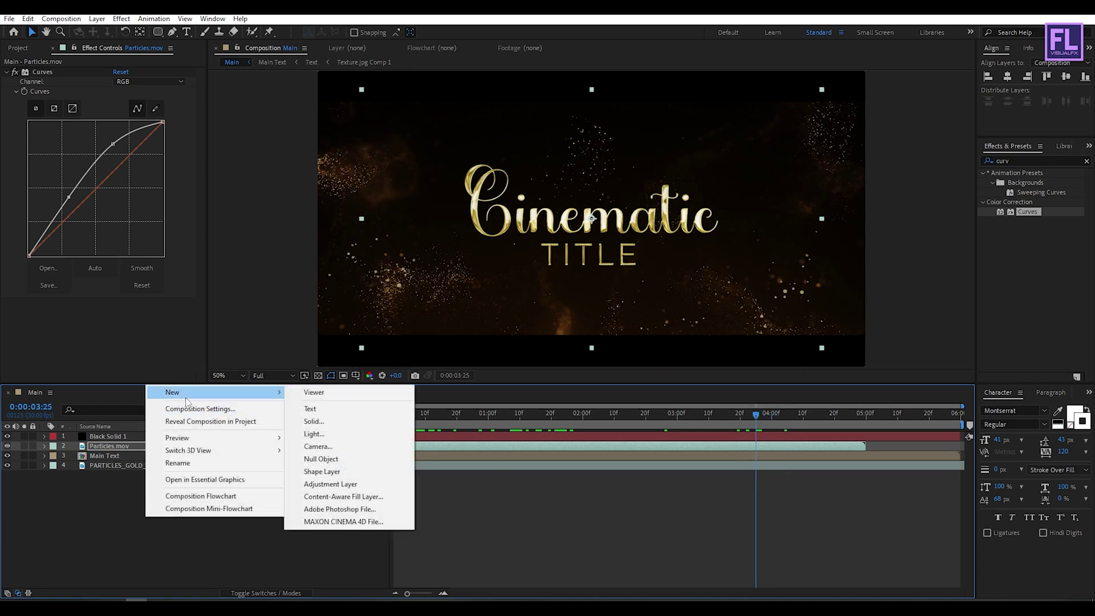
click(119, 527)
right_click(119, 527)
mouse_move(170, 402)
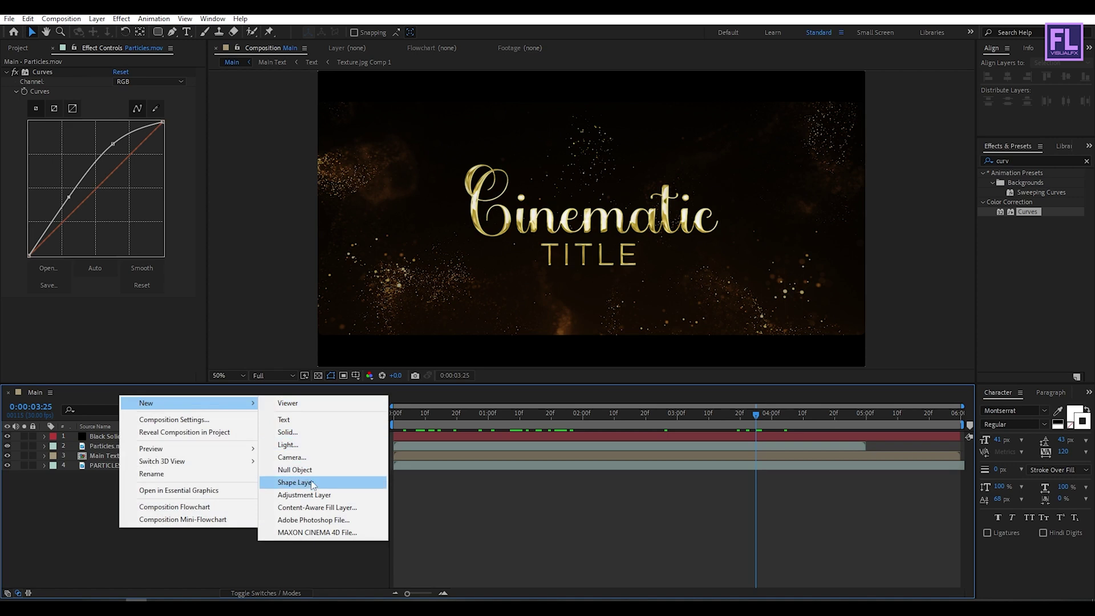
click(321, 500)
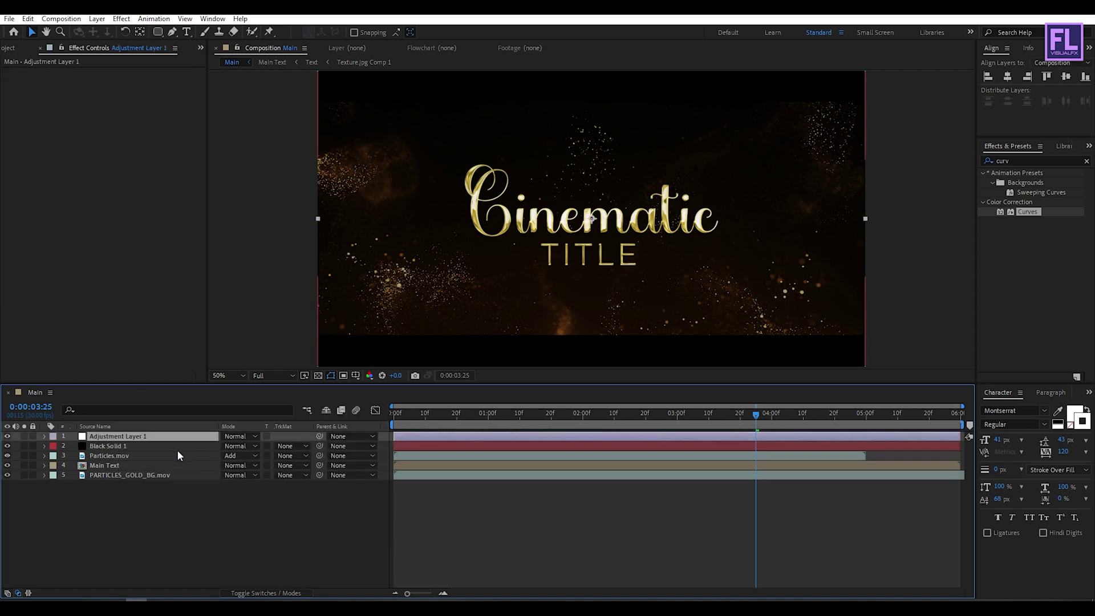
- Find the Sharpen effect, apply it to the adjustment layer and open its Sharpen Amount for editing
double_click(1000, 161)
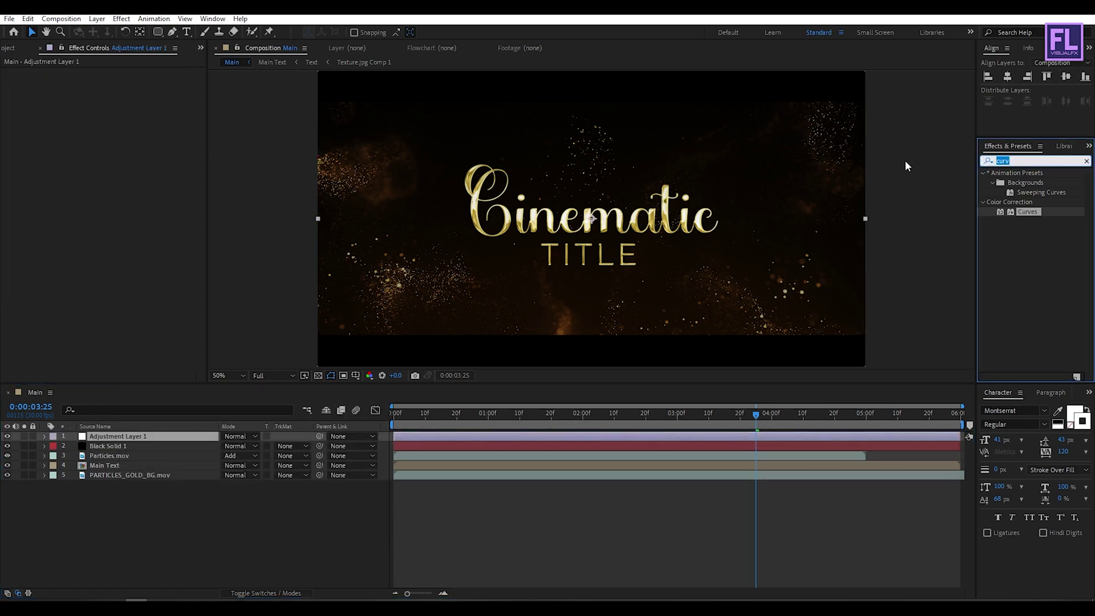
text(shar)
drag(1028, 183, 129, 437)
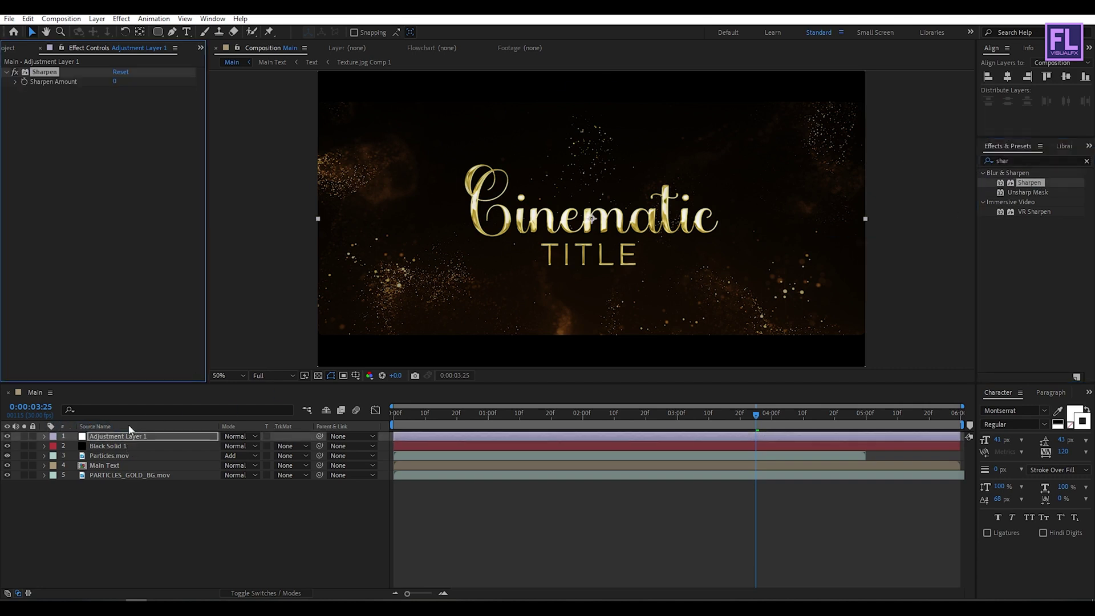
click(117, 82)
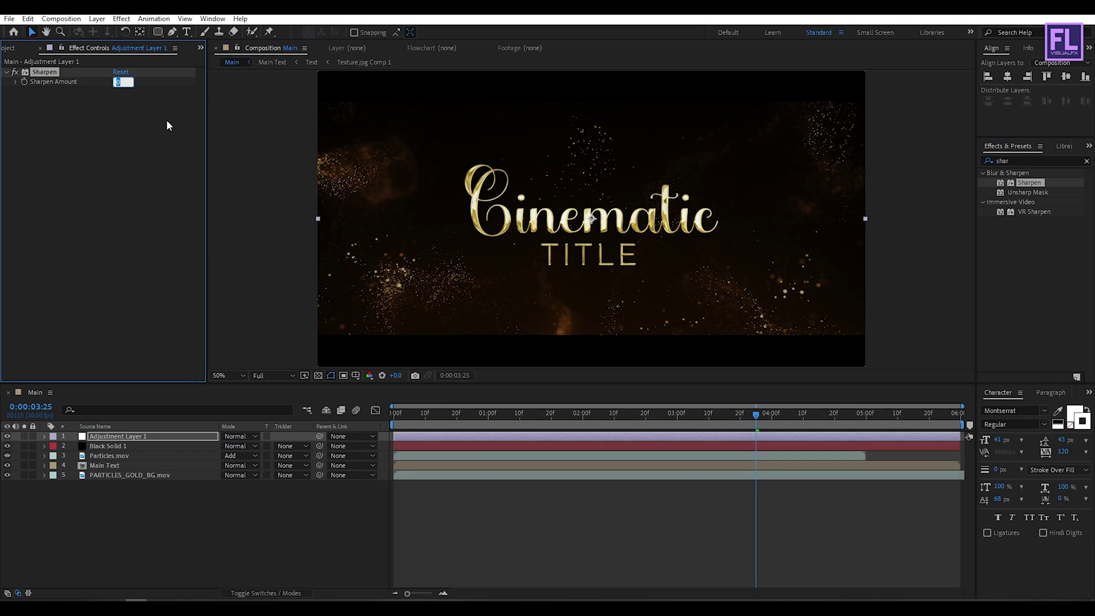